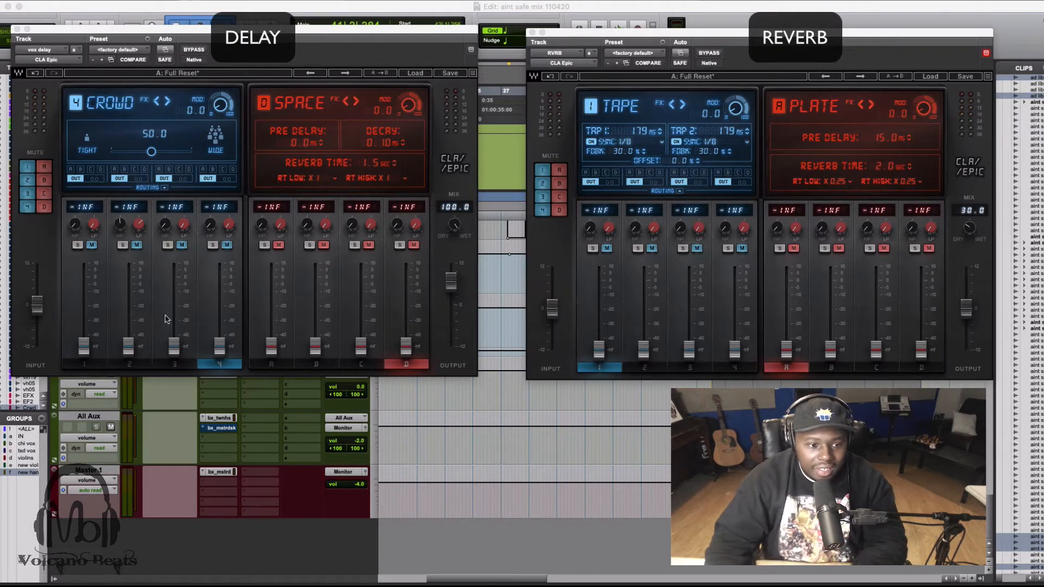
# Review the settings of the four delay modules in the delay plugin and the four reverb modules in the reverb plugin.
pyautogui.click(97, 364)
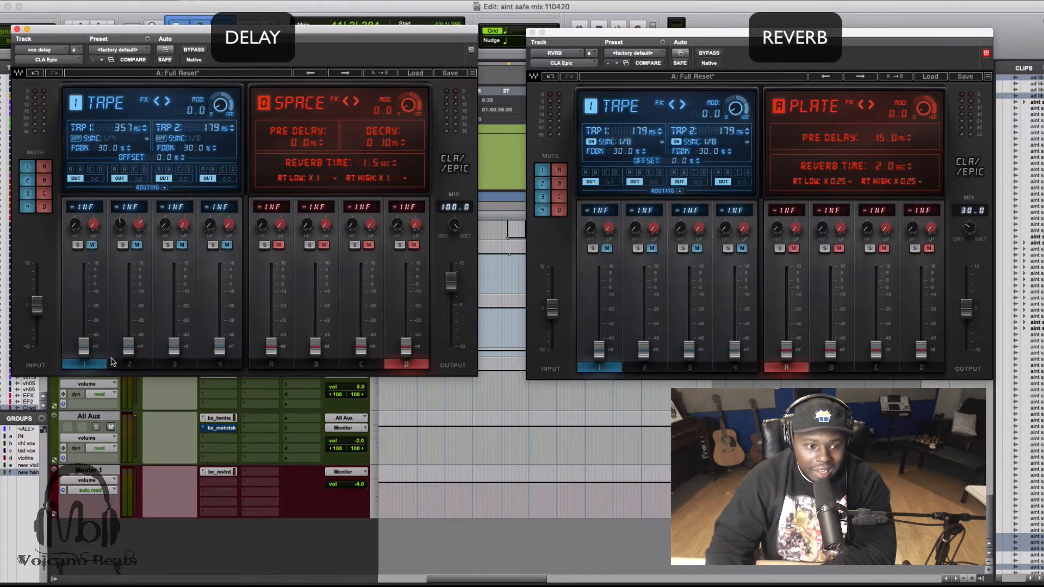
pyautogui.click(130, 364)
pyautogui.click(175, 364)
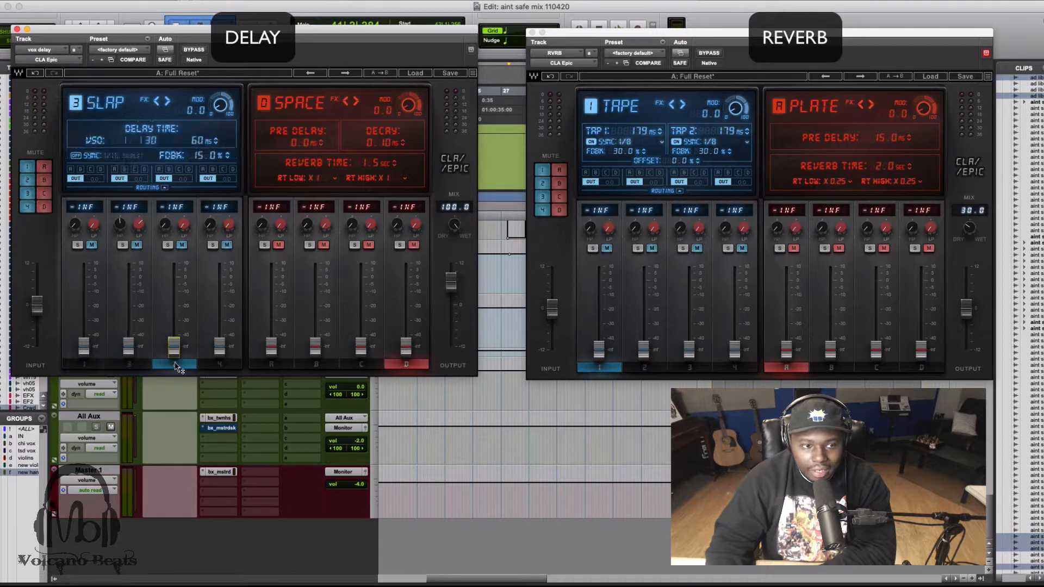
pyautogui.click(218, 364)
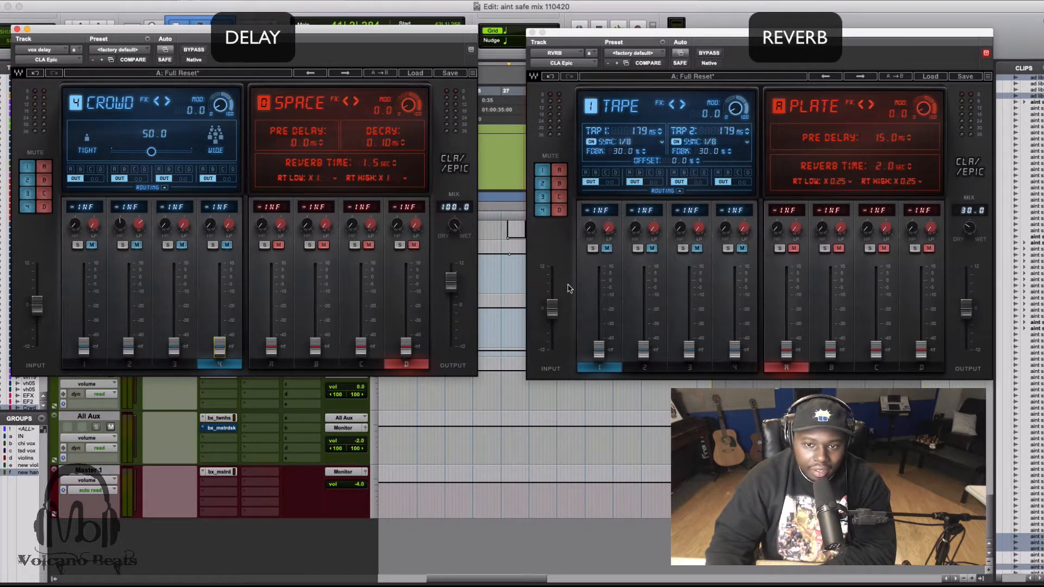
pyautogui.click(797, 368)
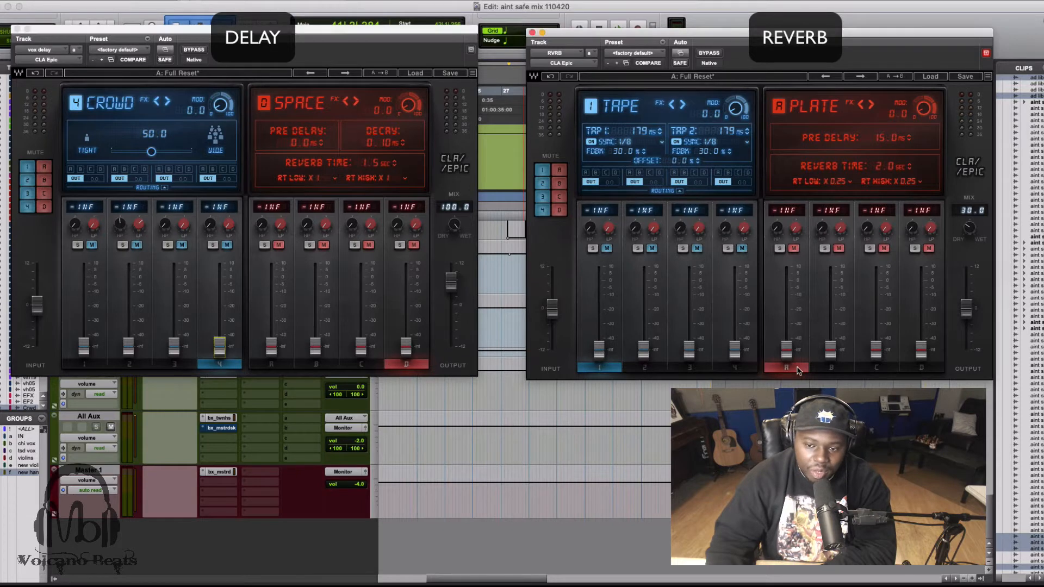
pyautogui.click(832, 368)
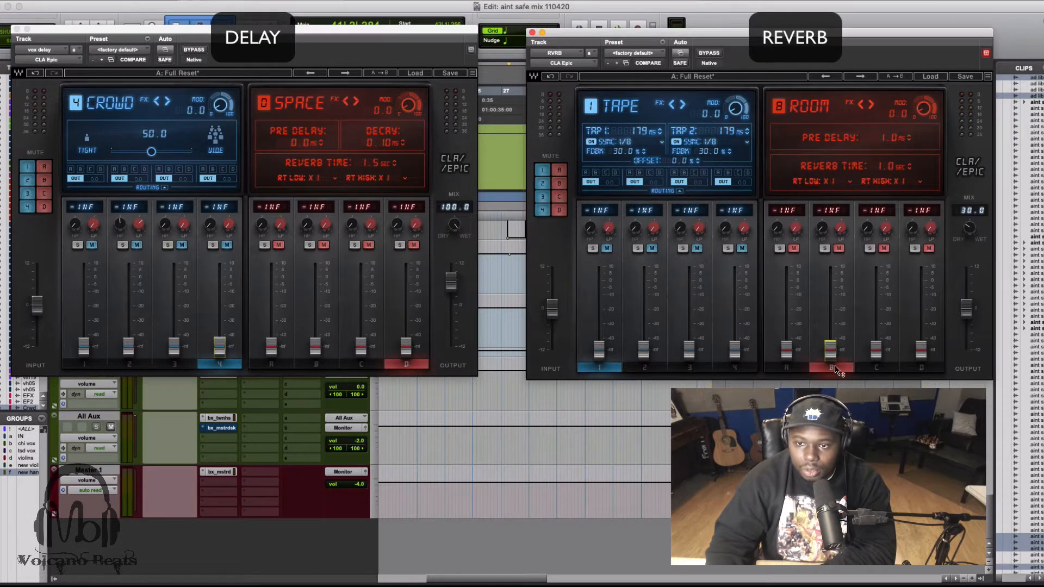
pyautogui.click(889, 371)
pyautogui.click(922, 370)
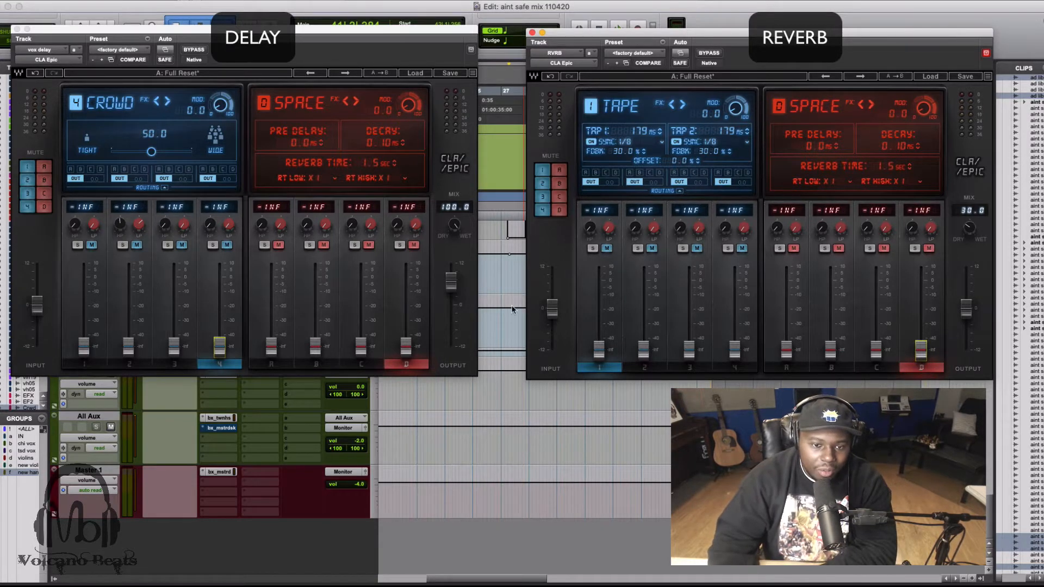
# Lower the delay plugin's output level slightly and set the reverb plugin's wet/dry mix to 100.
pyautogui.moveTo(451, 281); pyautogui.dragTo(450, 294)
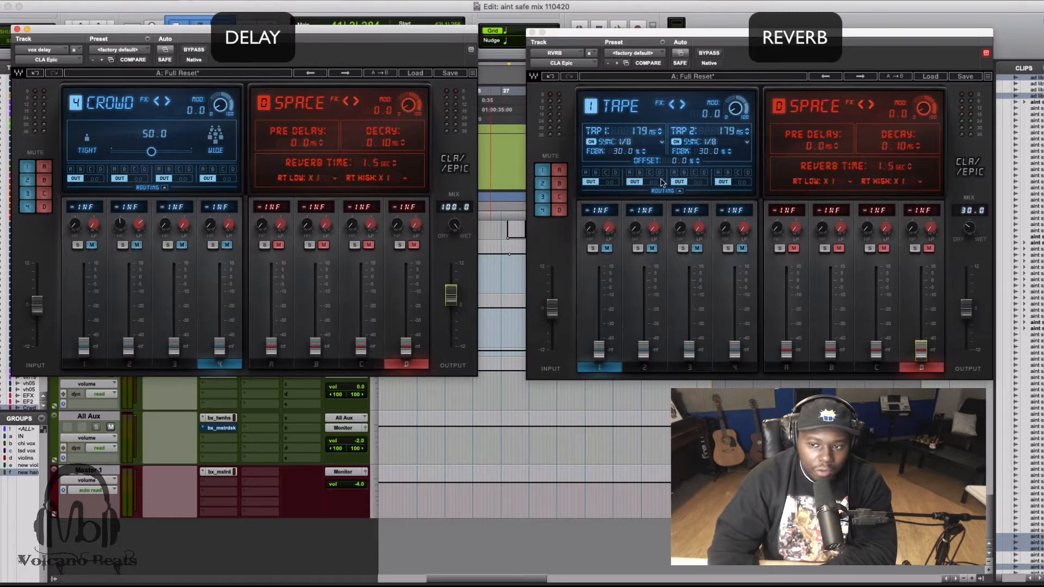
pyautogui.moveTo(969, 228); pyautogui.dragTo(969, 180)
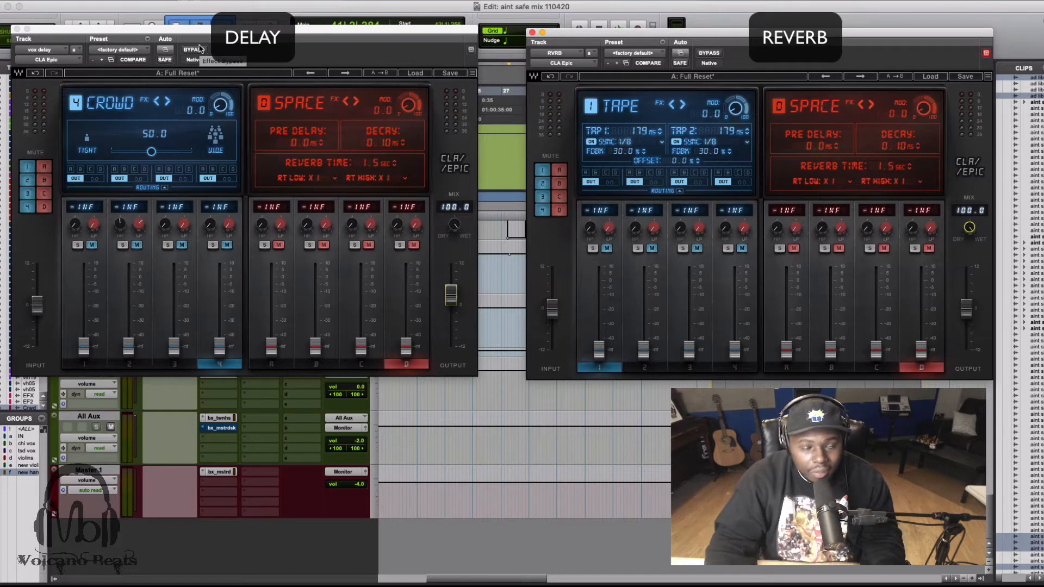
# Play back the song section to hear it with every delay and reverb channel still muted.
pyautogui.press('super+space')
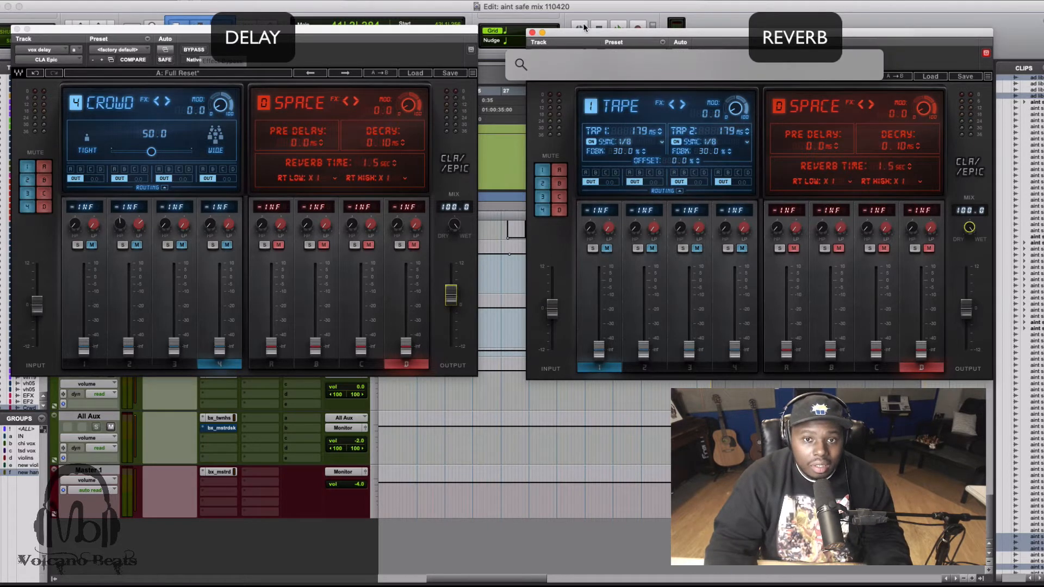
pyautogui.click(594, 13)
pyautogui.press('space')
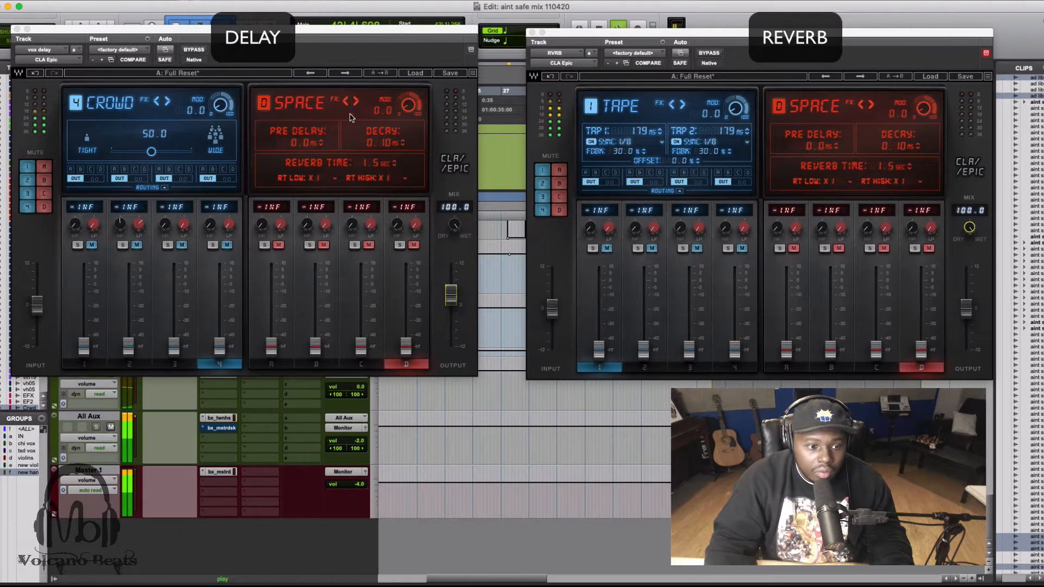
pyautogui.press('space')
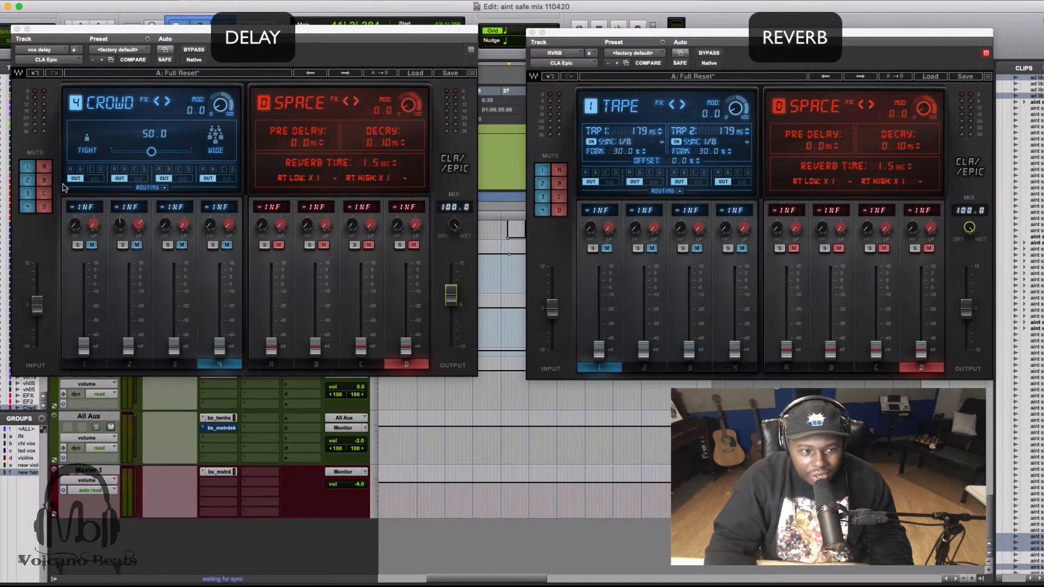
# Unmute channel 1 in the delay plugin and display its Tape delay settings.
pyautogui.click(31, 167)
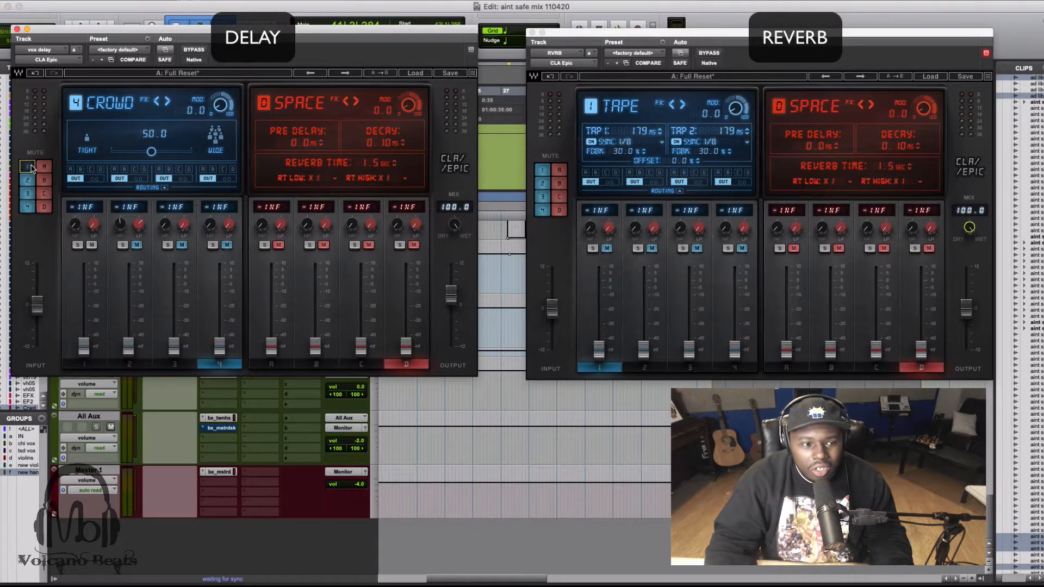
pyautogui.click(30, 167)
pyautogui.click(31, 168)
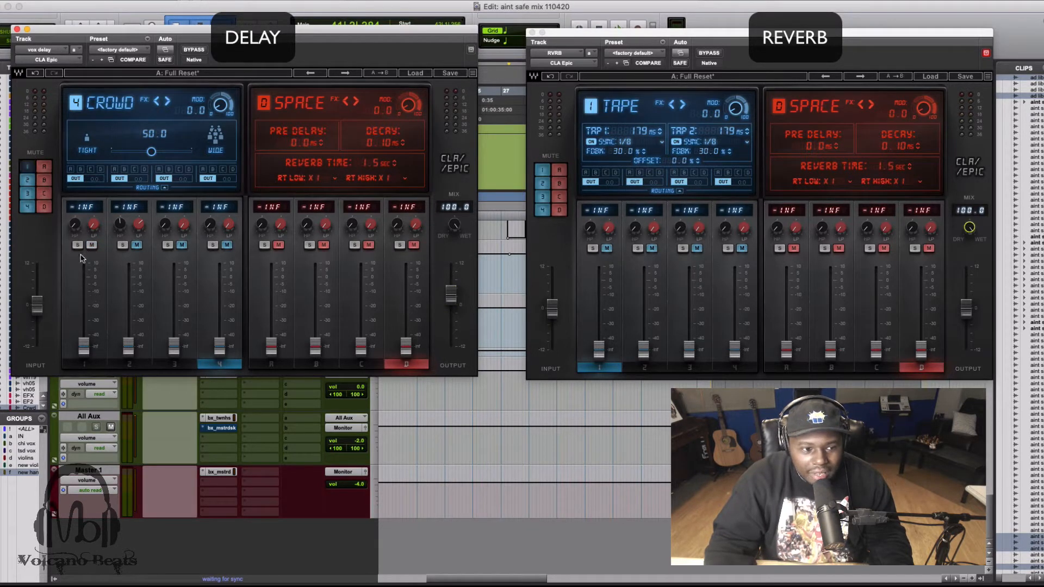
pyautogui.click(26, 172)
pyautogui.click(26, 173)
pyautogui.click(24, 168)
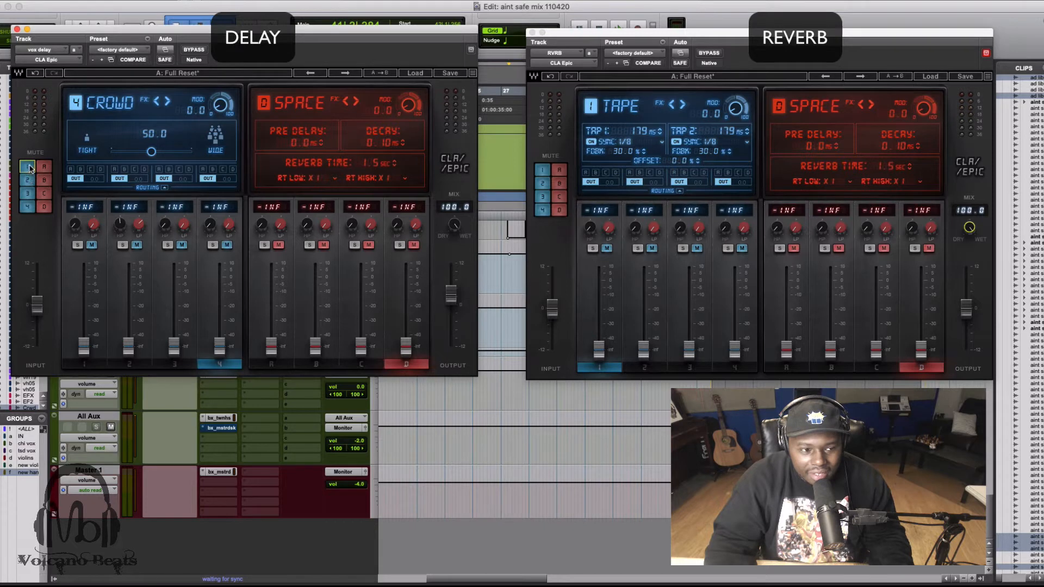
pyautogui.click(30, 169)
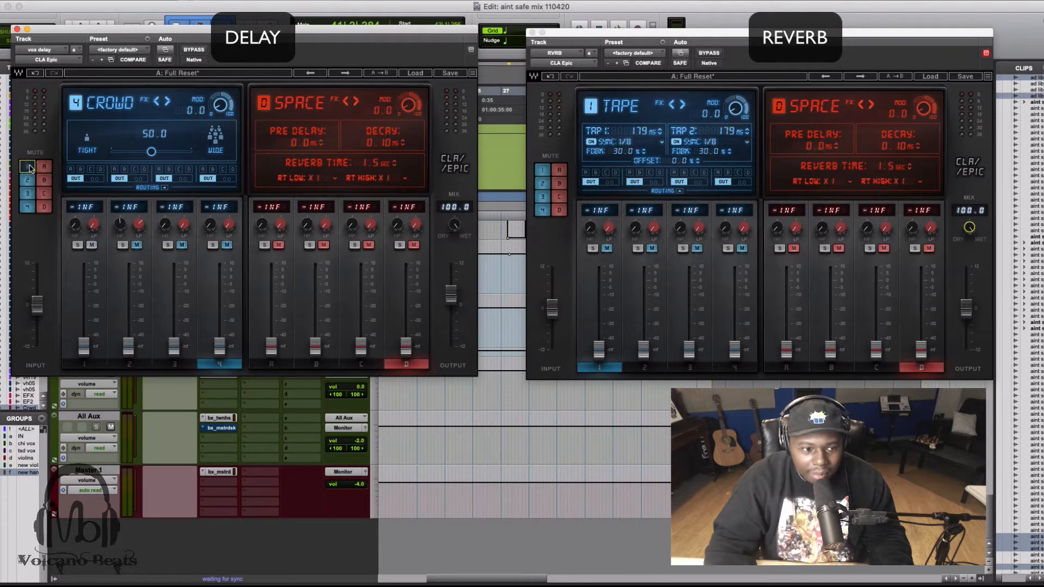
pyautogui.click(90, 366)
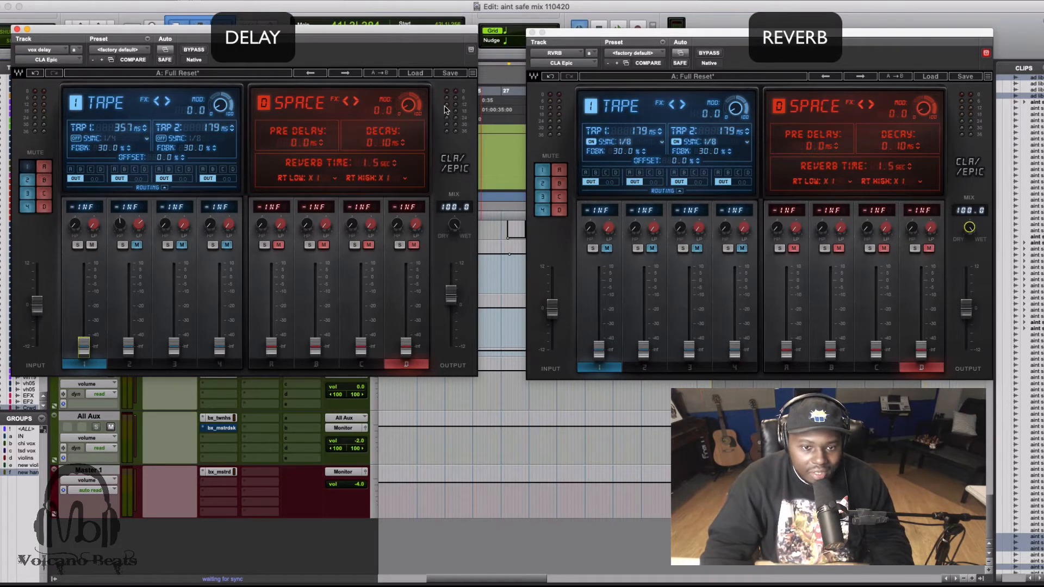
# Audition the Tape delay, raising its fader to -0.1 dB and nudging the delay plugin's output level up slightly.
pyautogui.press('space')
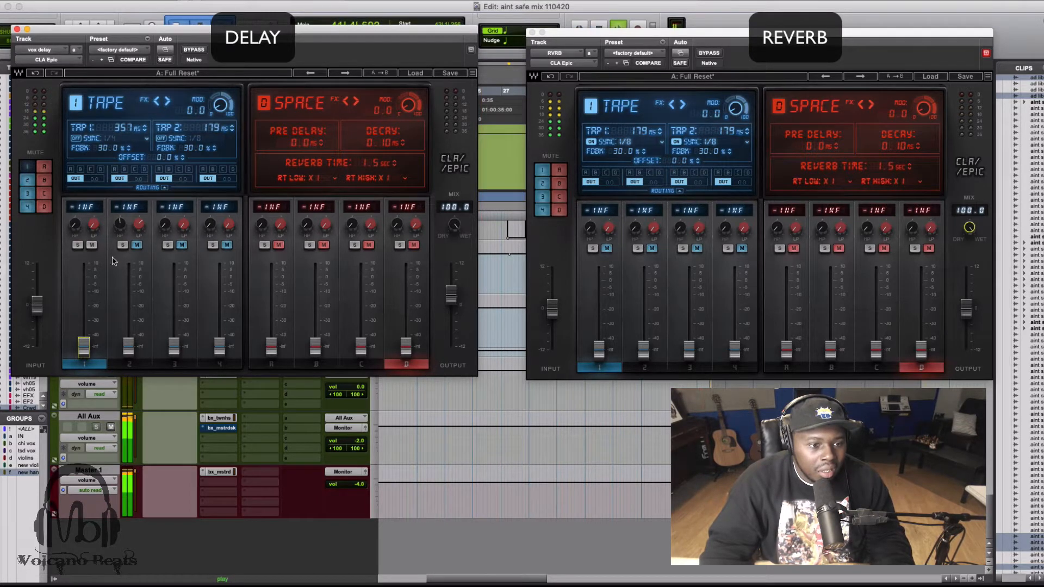
pyautogui.press('space')
pyautogui.moveTo(86, 350); pyautogui.dragTo(84, 278)
pyautogui.press('space')
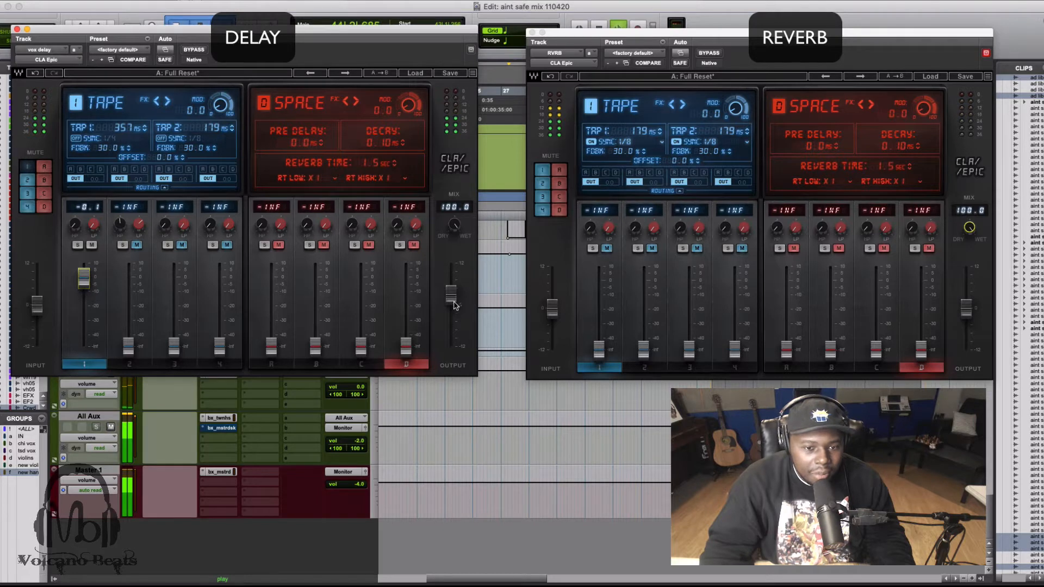
pyautogui.moveTo(454, 305); pyautogui.dragTo(454, 298)
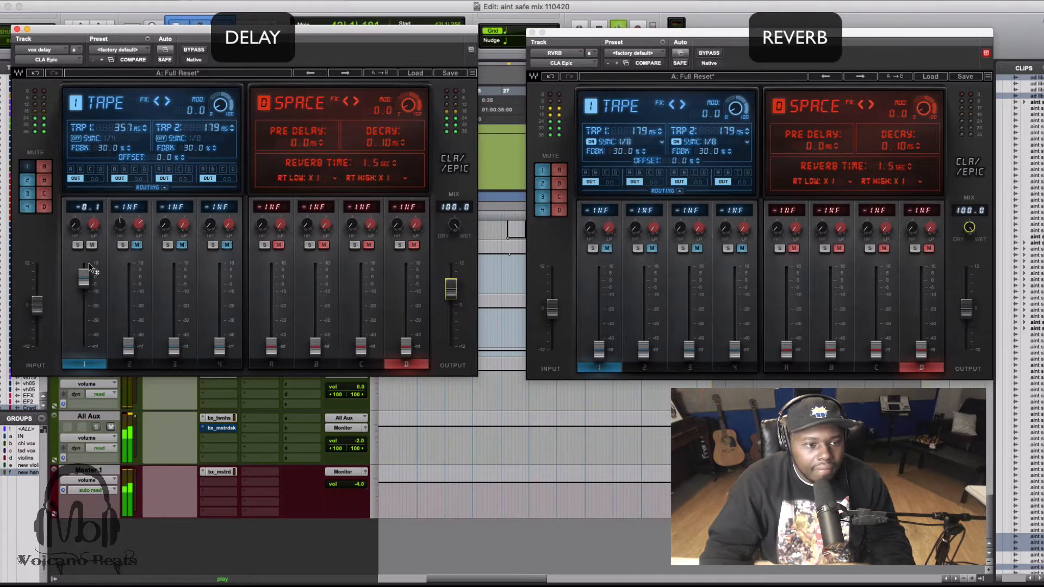
pyautogui.press('space')
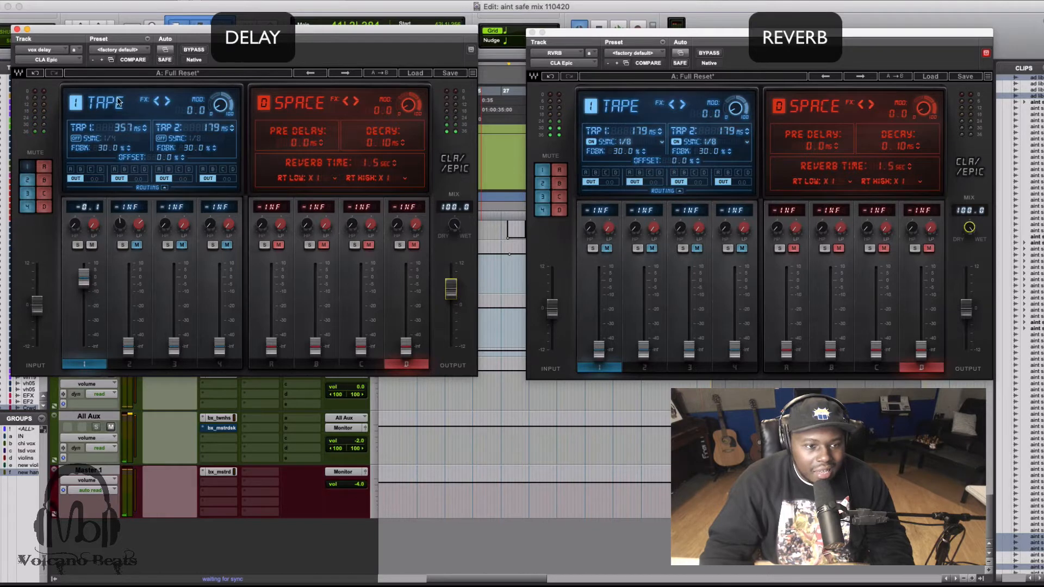
# Turn on tempo sync for both Tape delay taps and set tap 1 to a 1/4 note.
pyautogui.click(75, 138)
pyautogui.click(161, 138)
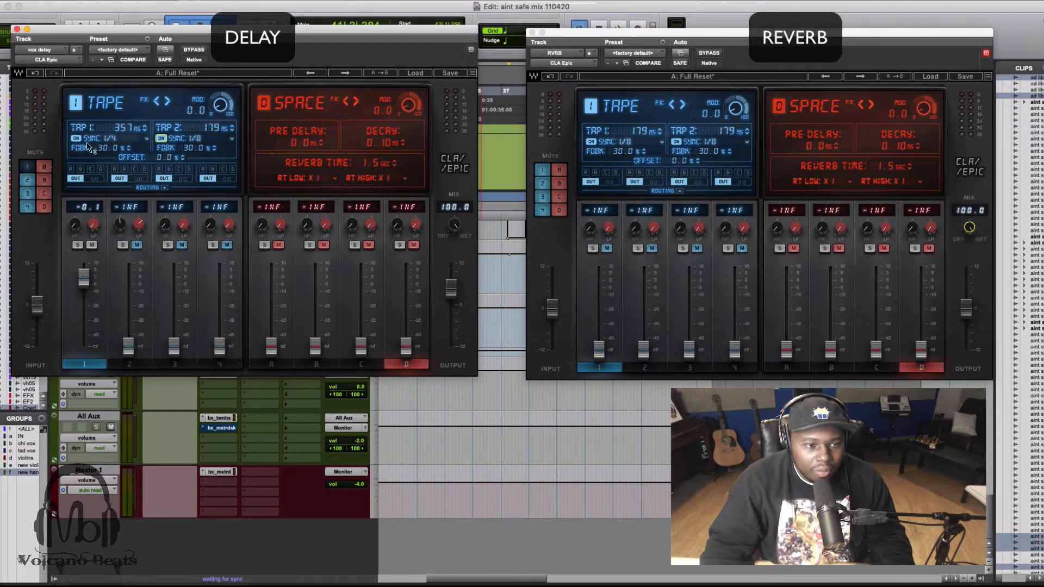
pyautogui.click(144, 138)
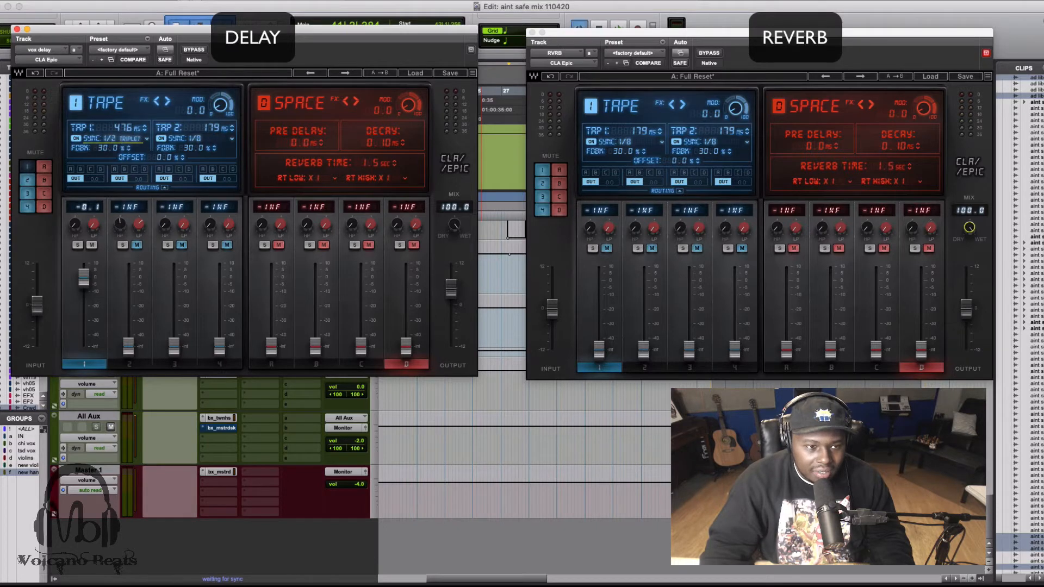
pyautogui.click(147, 141)
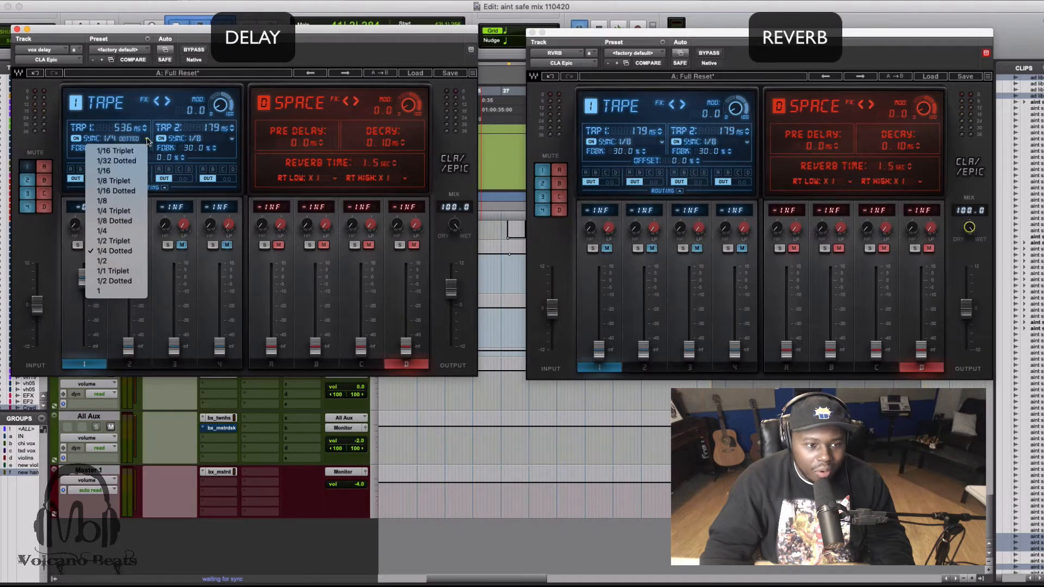
pyautogui.click(132, 231)
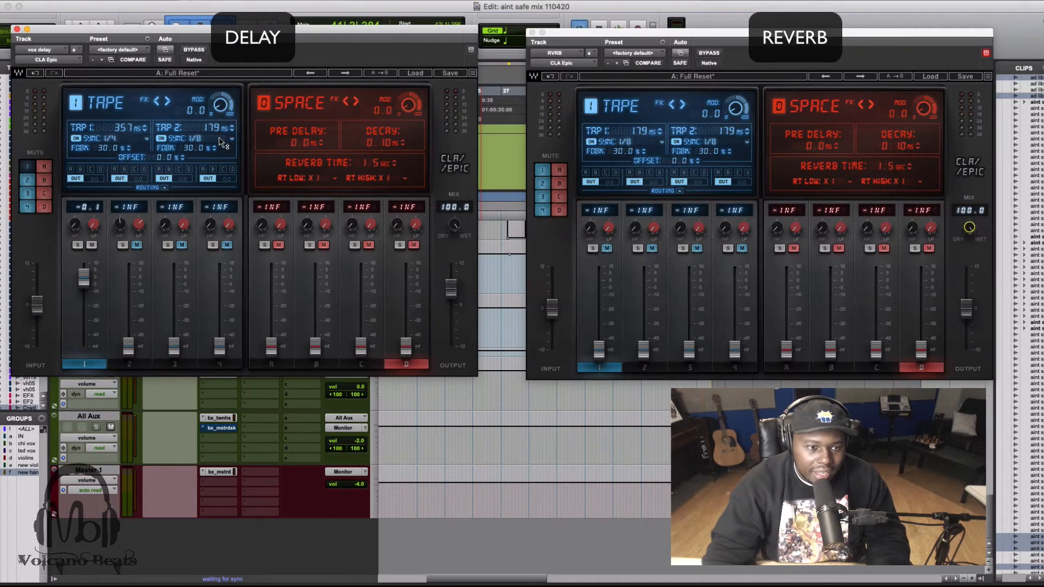
# Audition the synced Tape delay in playback and set its fader to -5.1 dB.
pyautogui.press('space')
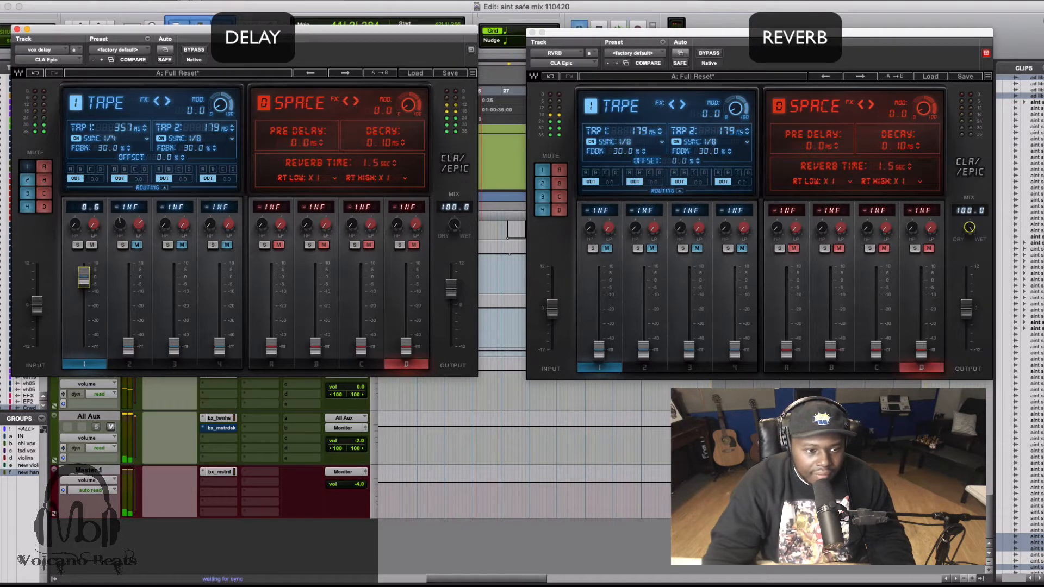
pyautogui.press('space')
pyautogui.press('space')
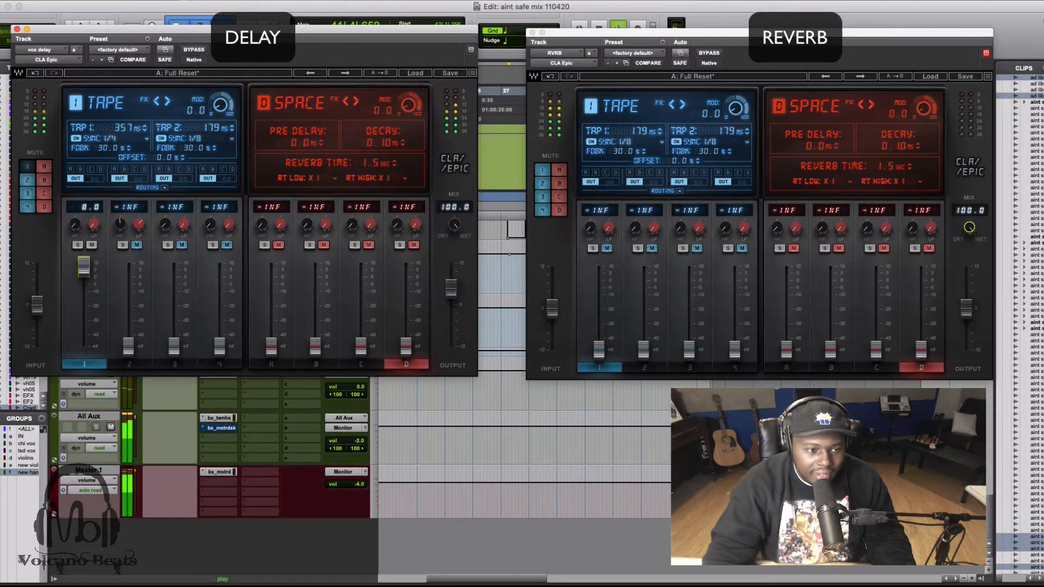
pyautogui.moveTo(84, 301); pyautogui.dragTo(84, 286)
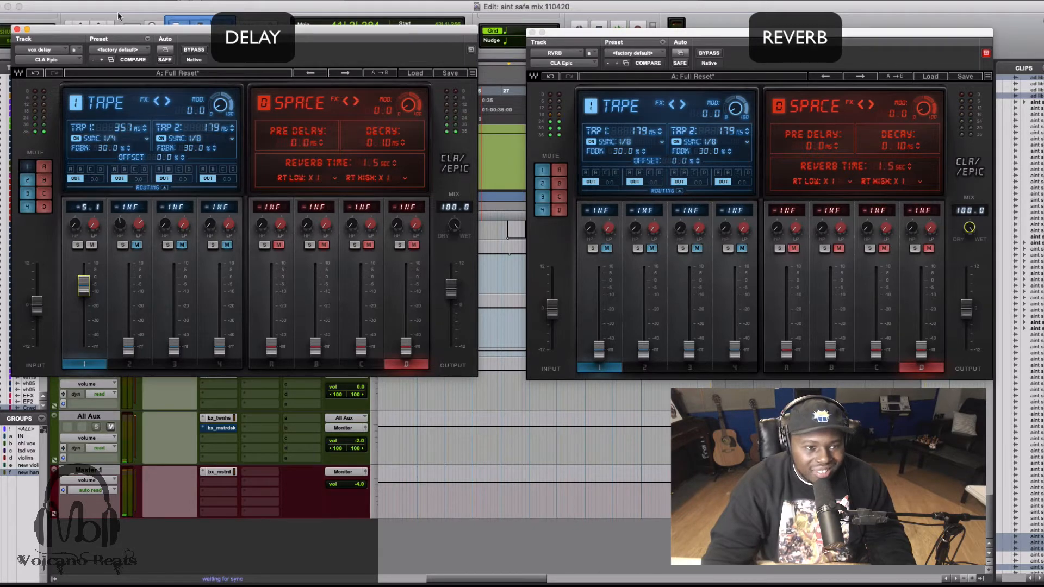
# Move the delay plugin window slightly and lower the Tape delay's fader to -30.6 dB.
pyautogui.moveTo(165, 23); pyautogui.dragTo(191, 31)
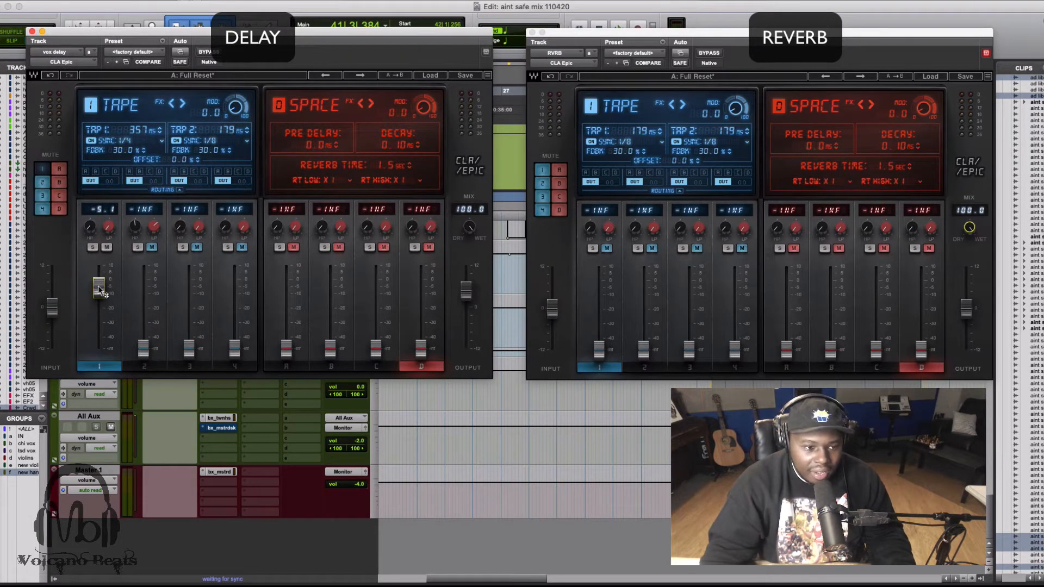
pyautogui.moveTo(99, 288); pyautogui.dragTo(98, 324)
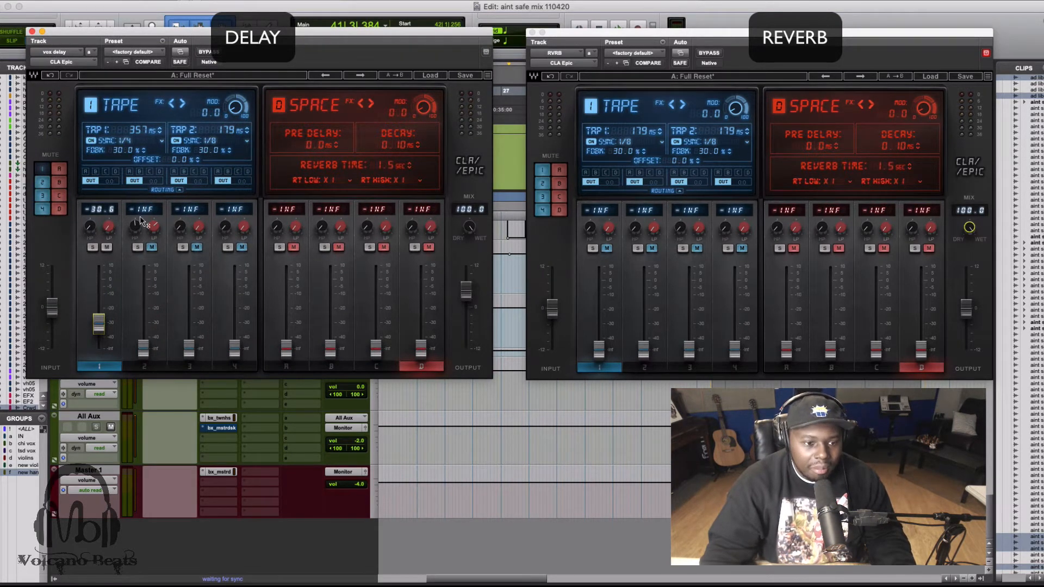
# Look through the Throw, Slap and Crowd module settings in the delay plugin.
pyautogui.click(161, 367)
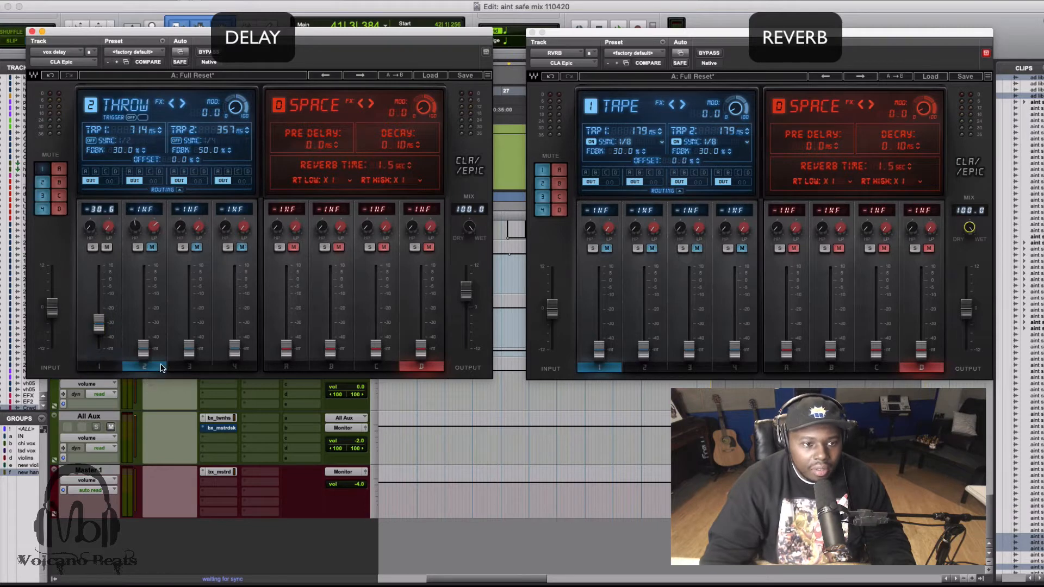
pyautogui.click(191, 367)
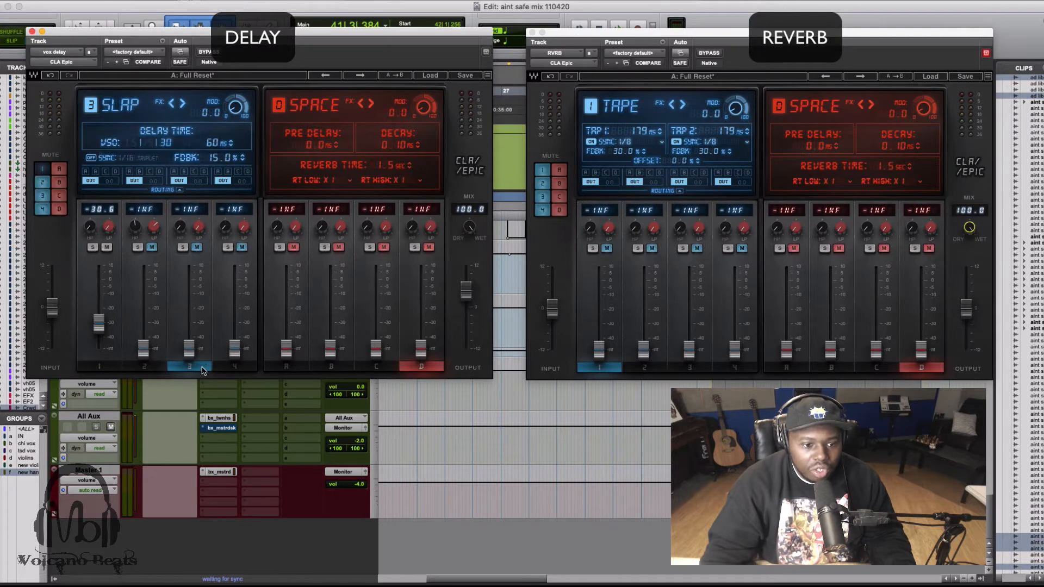
pyautogui.click(235, 367)
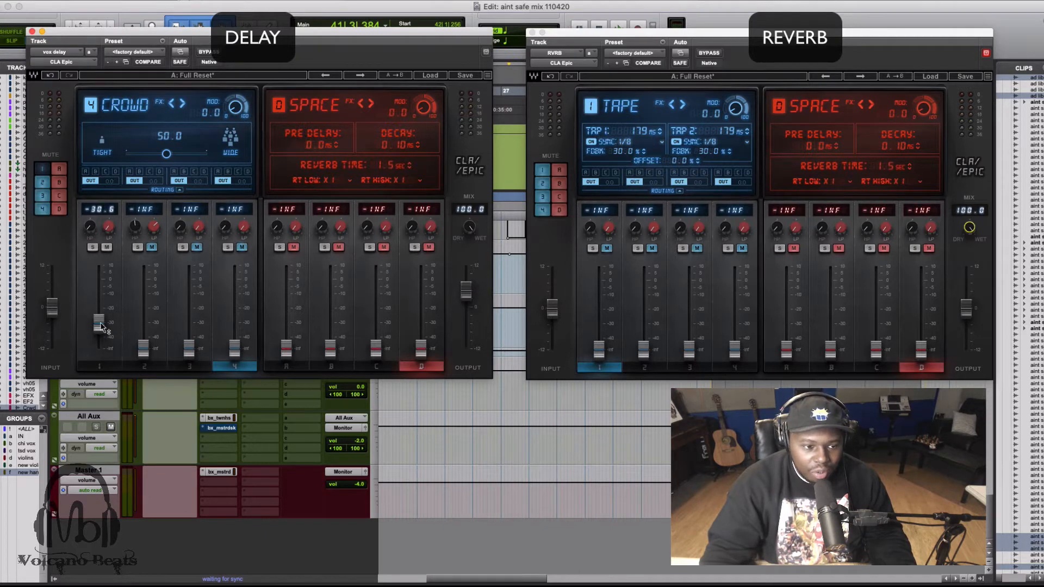
# Blend the Tape and Crowd delays during playback, bringing the Tape fader to 1.7 dB and the Crowd fader to 2.3 dB.
pyautogui.moveTo(99, 324); pyautogui.dragTo(99, 293)
pyautogui.press('space')
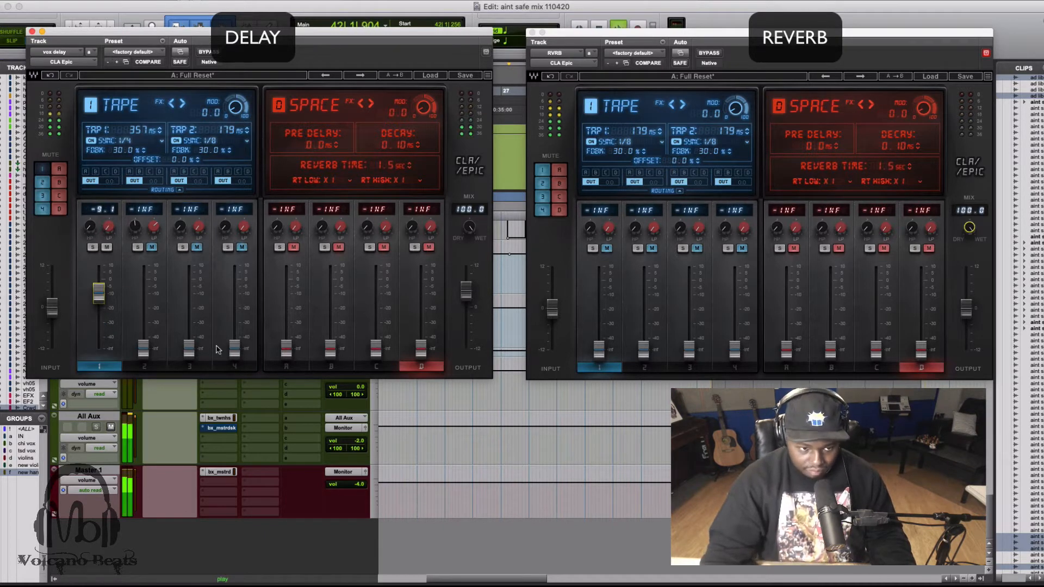
pyautogui.moveTo(234, 346); pyautogui.dragTo(234, 289)
pyautogui.moveTo(98, 292); pyautogui.dragTo(99, 277)
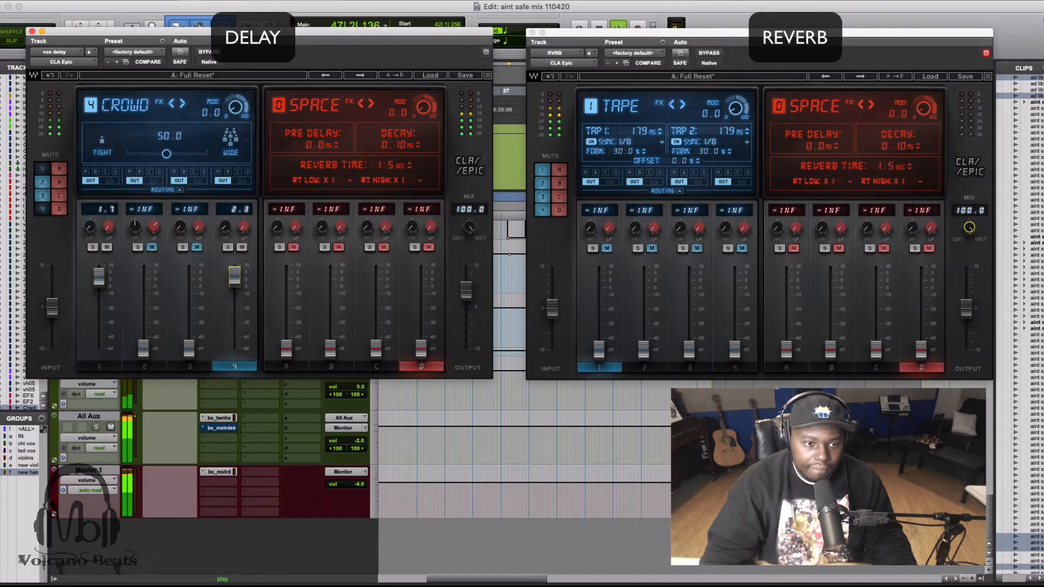
pyautogui.press('space')
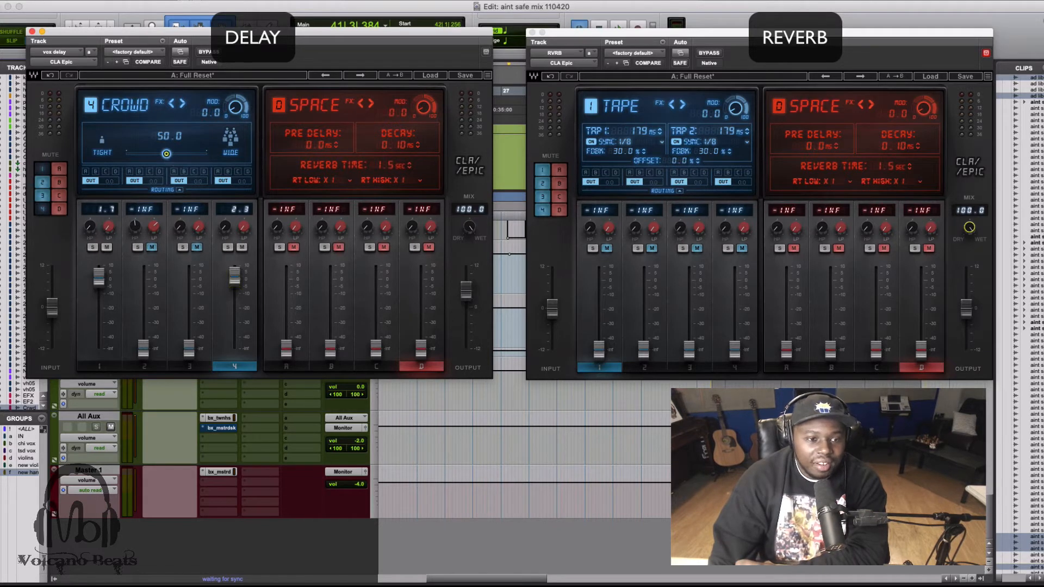
# Widen the Crowd delay to 100.0, raise its high-pass filter to about 202 Hz, and audition it in playback with the fader at 1.9 dB.
pyautogui.moveTo(166, 154); pyautogui.dragTo(194, 156)
pyautogui.press('space')
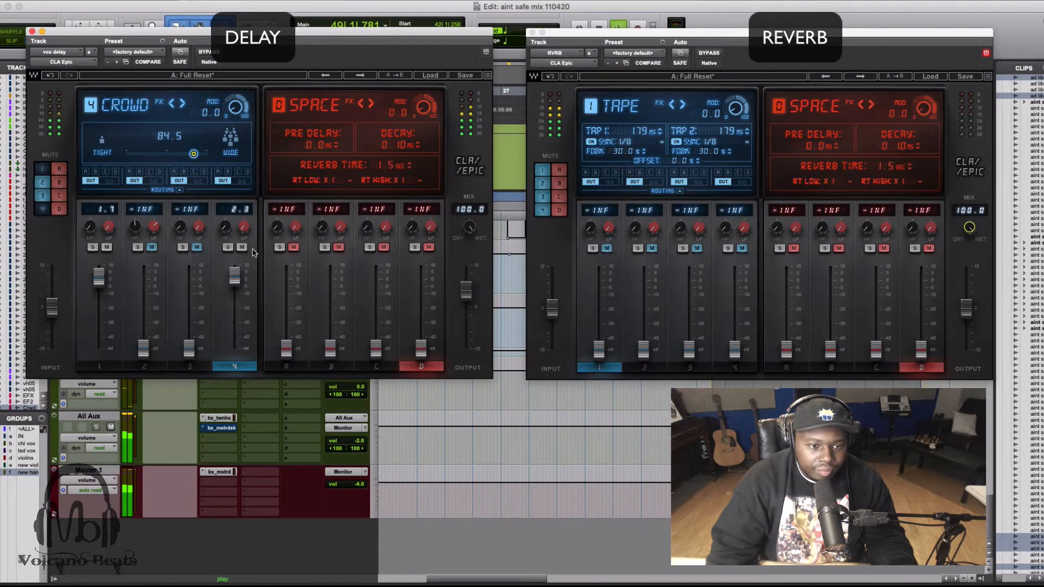
pyautogui.press('space')
pyautogui.hotkey('alt', 'space')
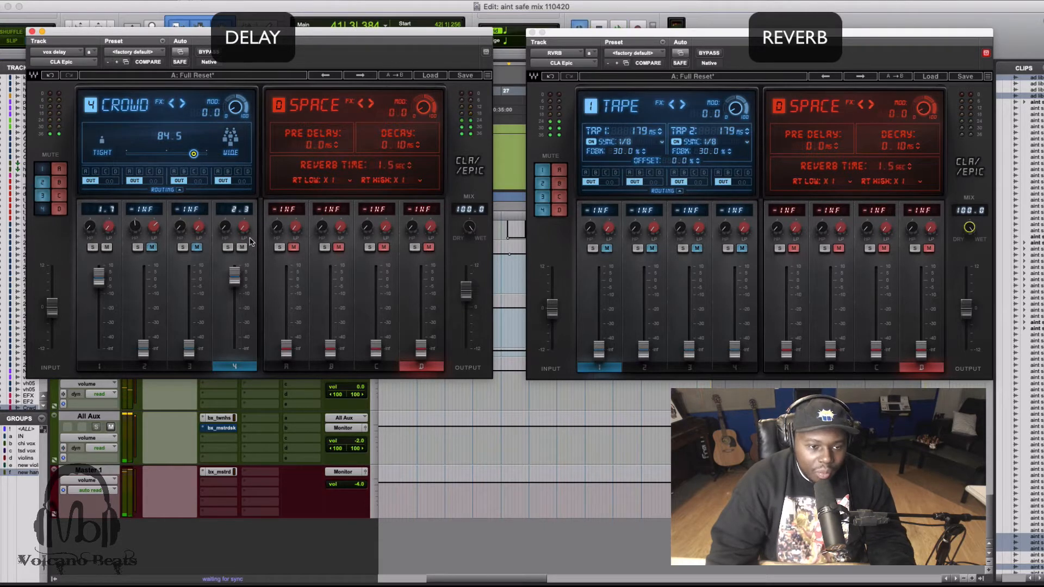
pyautogui.click(225, 227)
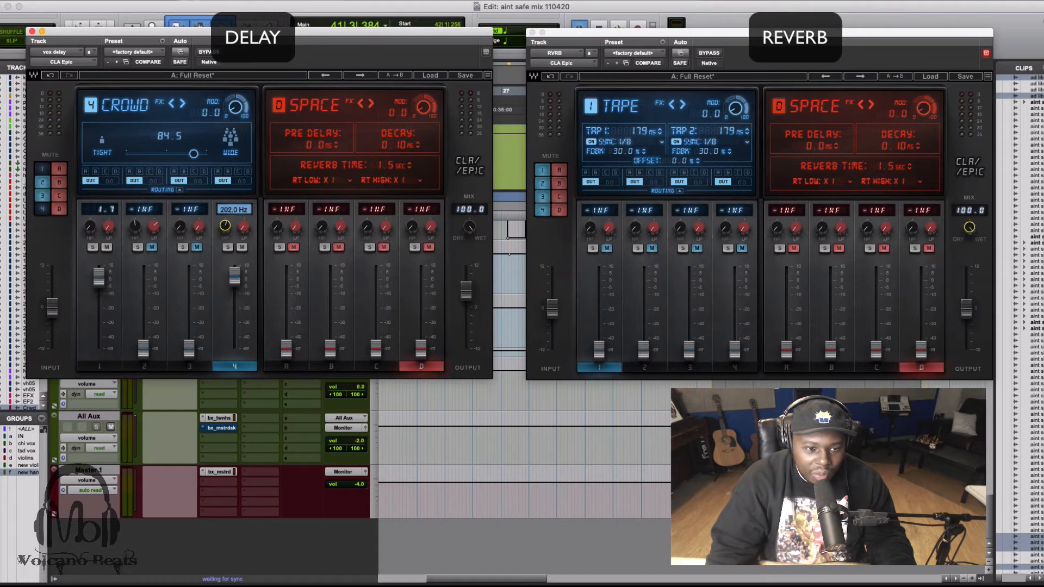
pyautogui.moveTo(224, 228); pyautogui.dragTo(225, 226)
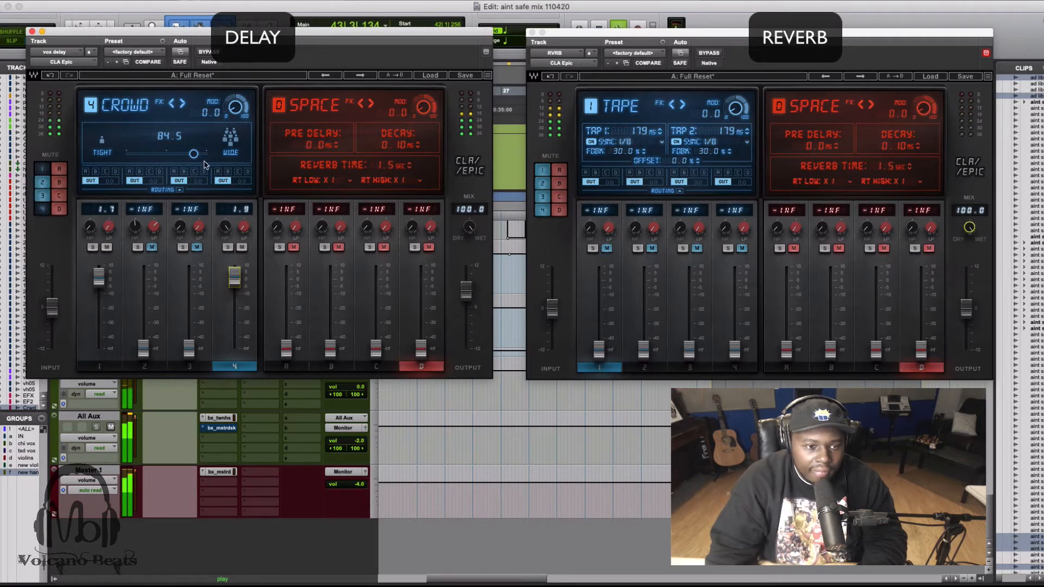
pyautogui.moveTo(194, 154); pyautogui.dragTo(207, 154)
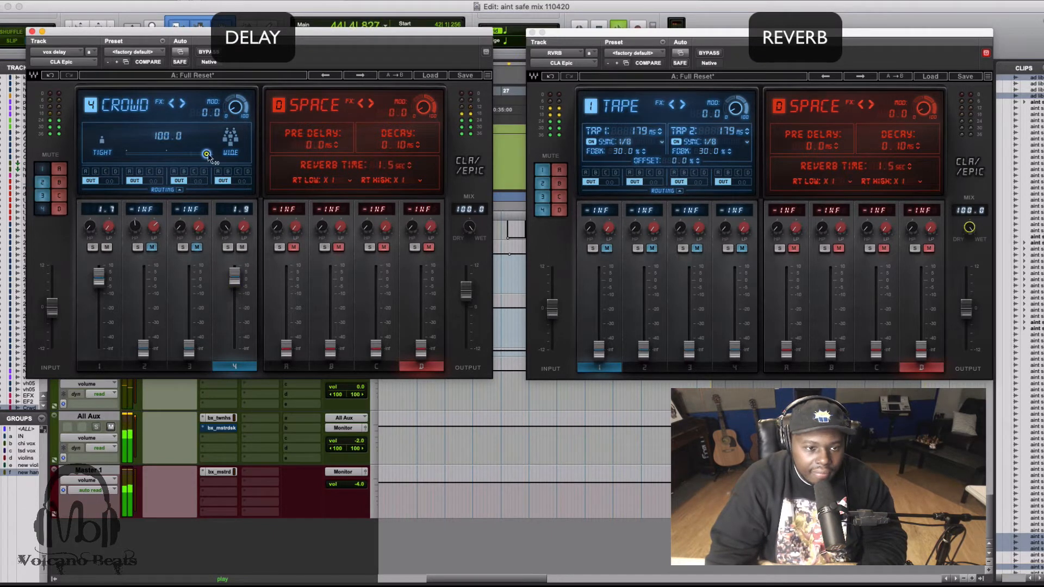
# Compare the playback with the Tape delay muted and unmuted while the Crowd delay stays active.
pyautogui.click(108, 247)
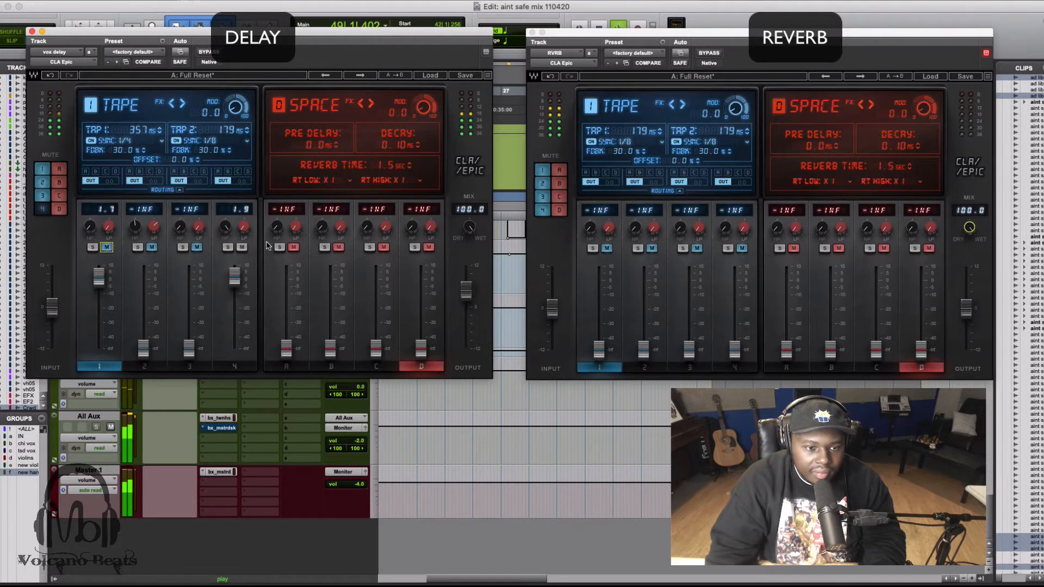
pyautogui.click(236, 367)
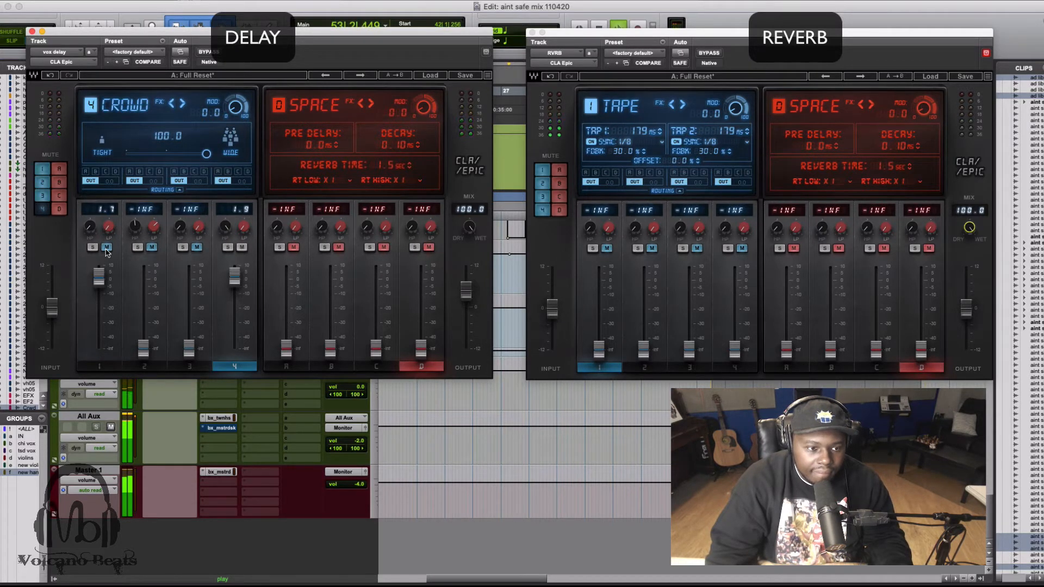
pyautogui.click(106, 248)
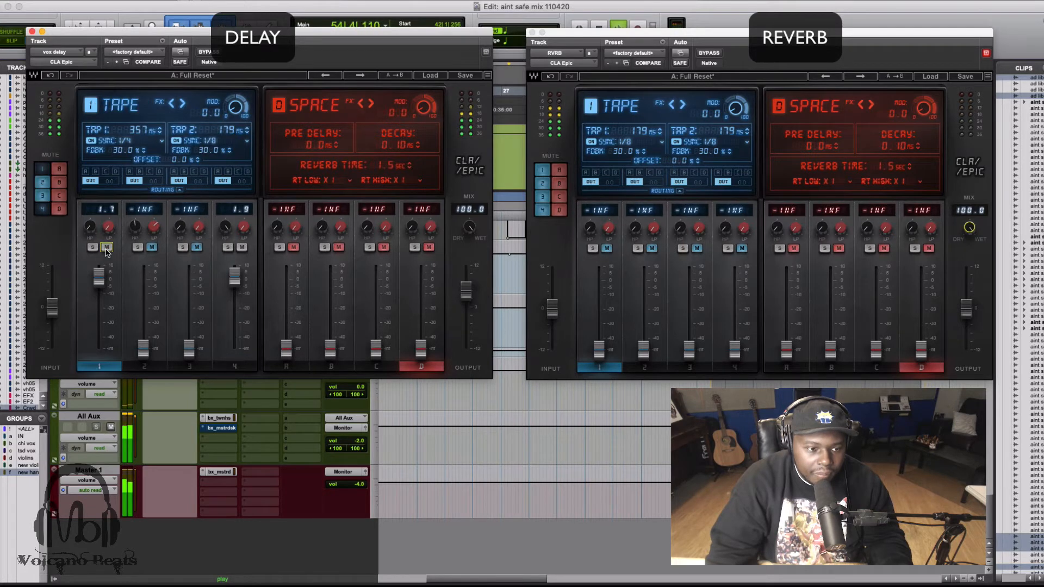
pyautogui.press('space')
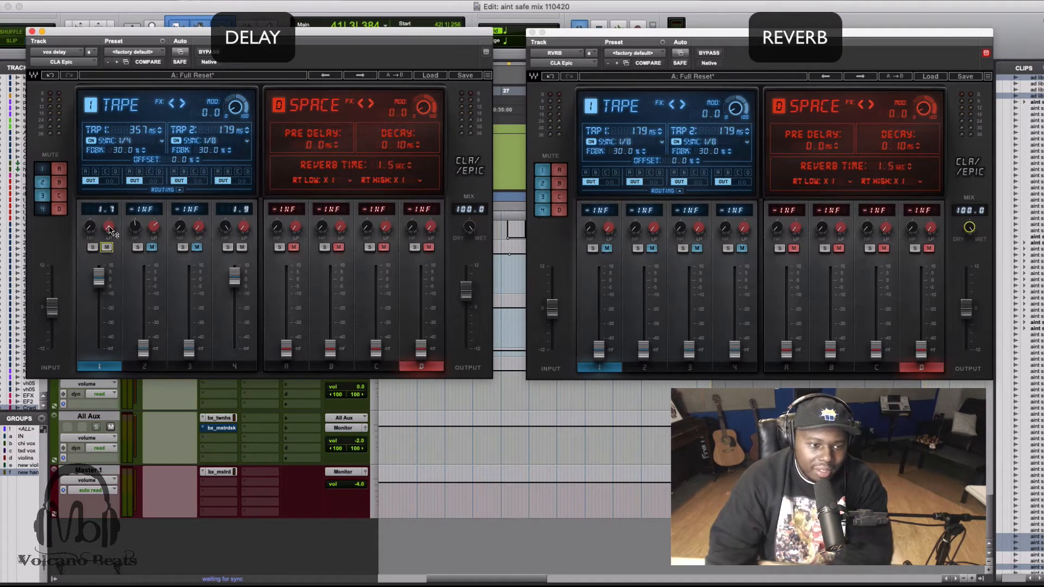
# Adjust the Tape delay's high-pass filter and bring its low-pass filter to 9.0 kHz while listening.
pyautogui.click(89, 226)
pyautogui.moveTo(89, 226); pyautogui.dragTo(90, 217)
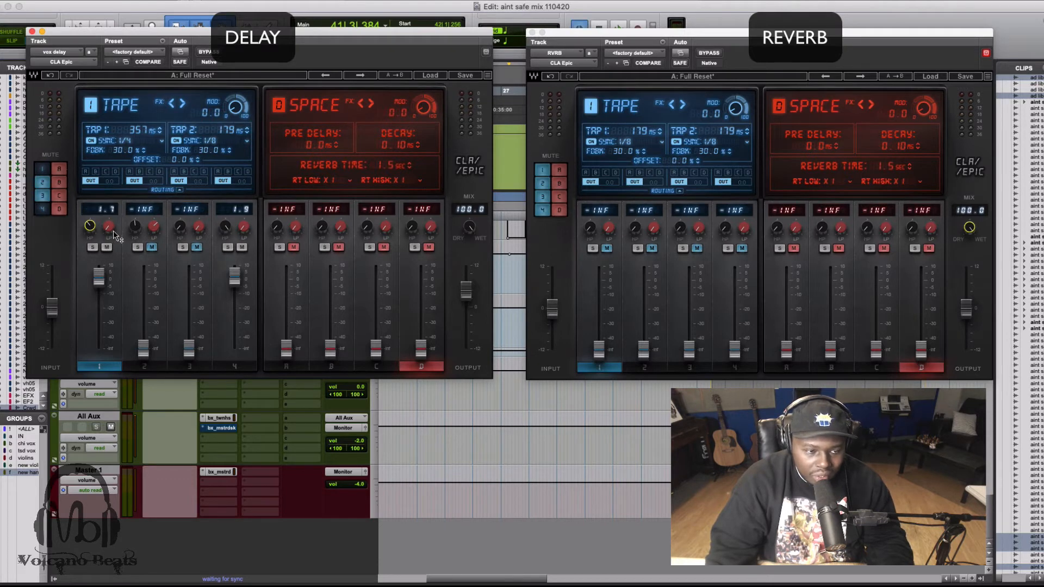
pyautogui.click(110, 227)
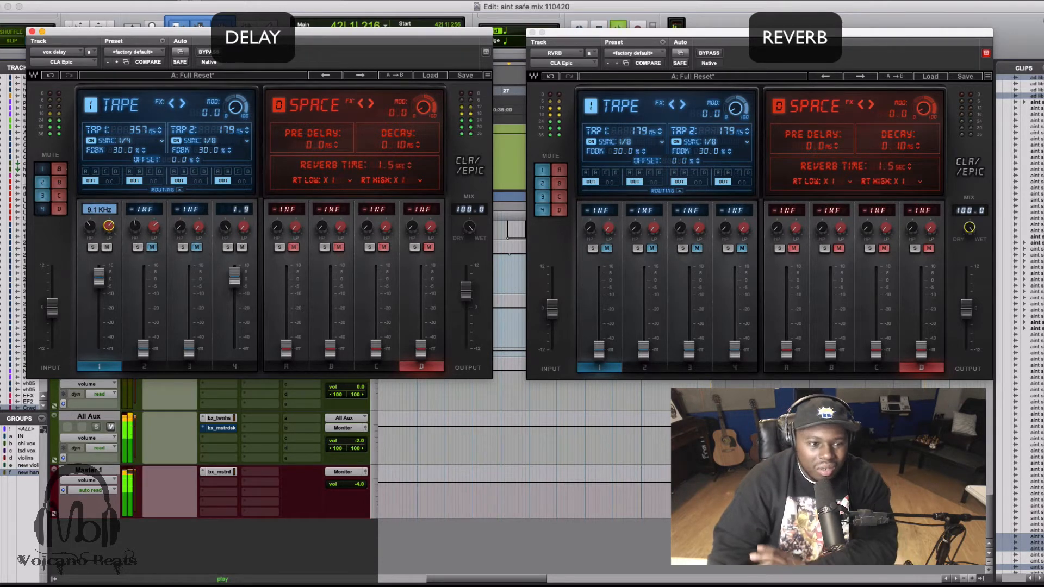
pyautogui.moveTo(108, 229); pyautogui.dragTo(108, 229)
pyautogui.press('space')
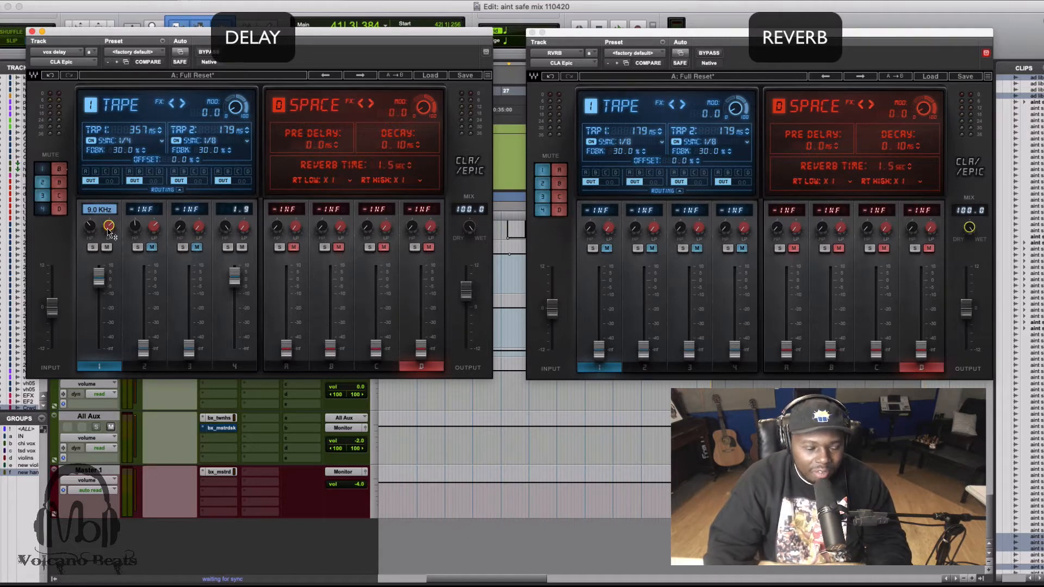
# Refine the Tape delay's filters in playback, setting the low-pass to 6.9 kHz and the high-pass to about 194 Hz.
pyautogui.press('space')
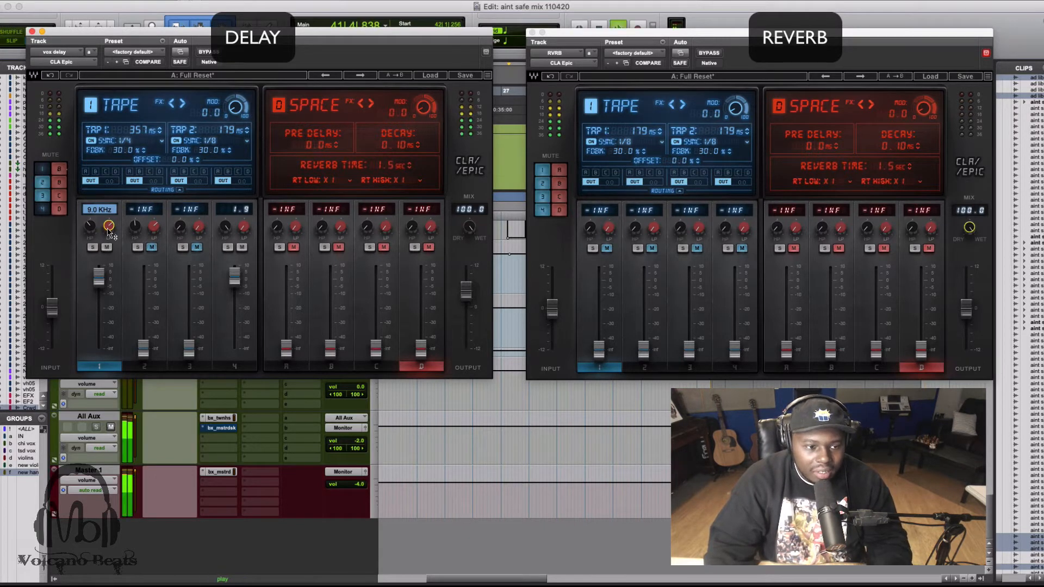
pyautogui.click(90, 227)
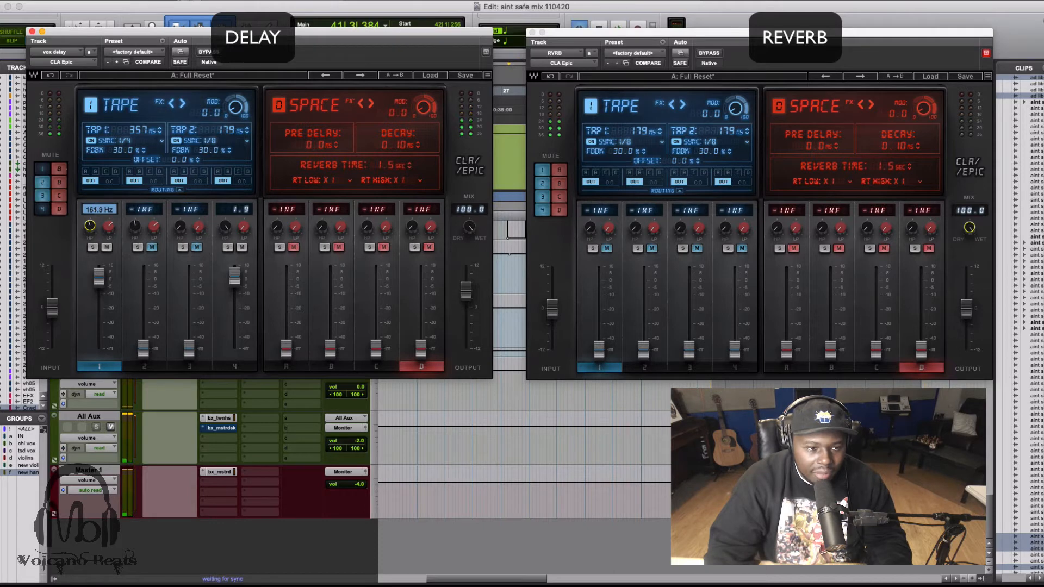
pyautogui.click(110, 227)
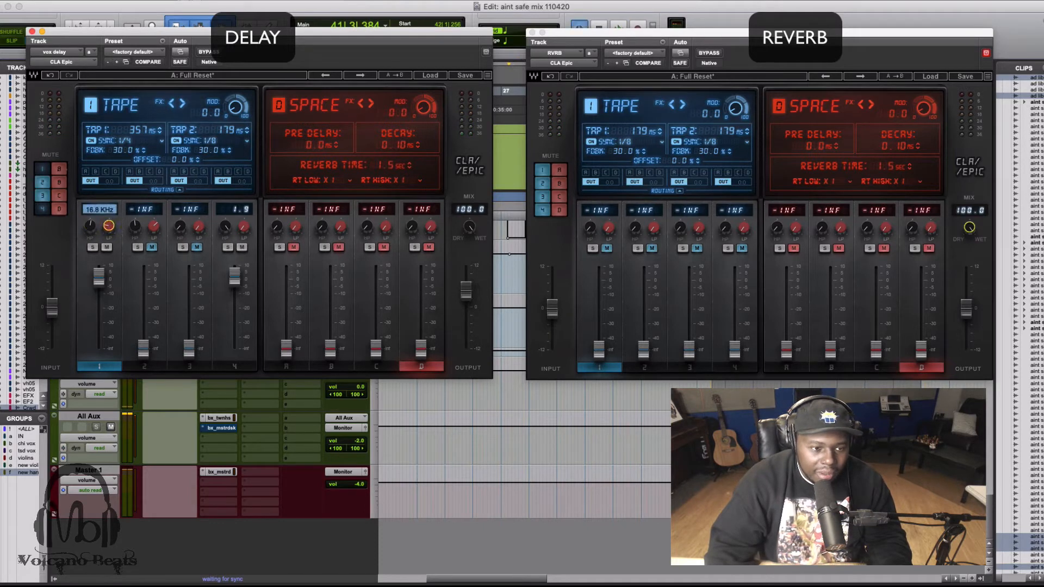
pyautogui.moveTo(109, 226); pyautogui.dragTo(109, 212)
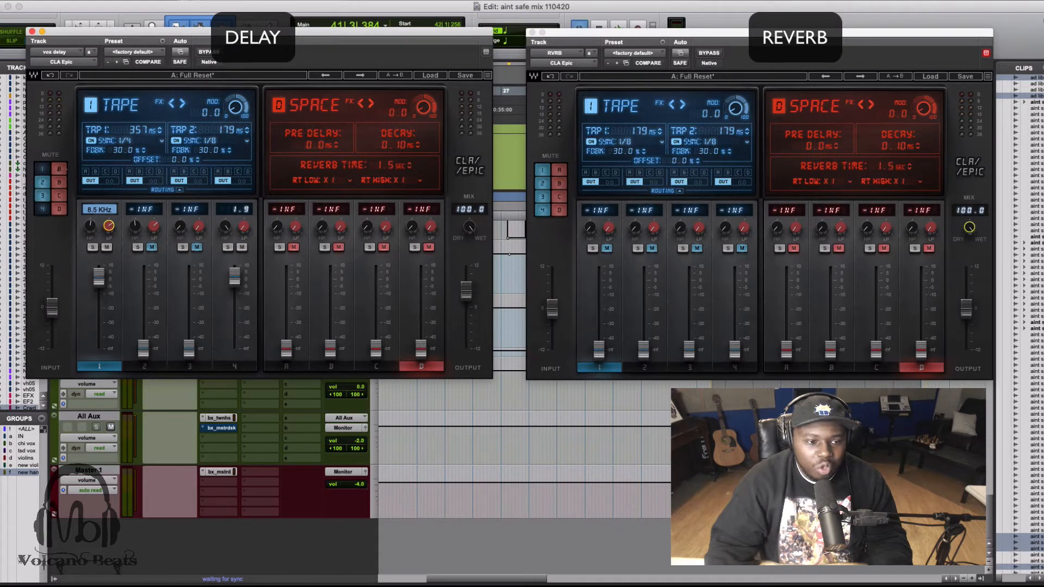
pyautogui.moveTo(108, 226); pyautogui.dragTo(108, 223)
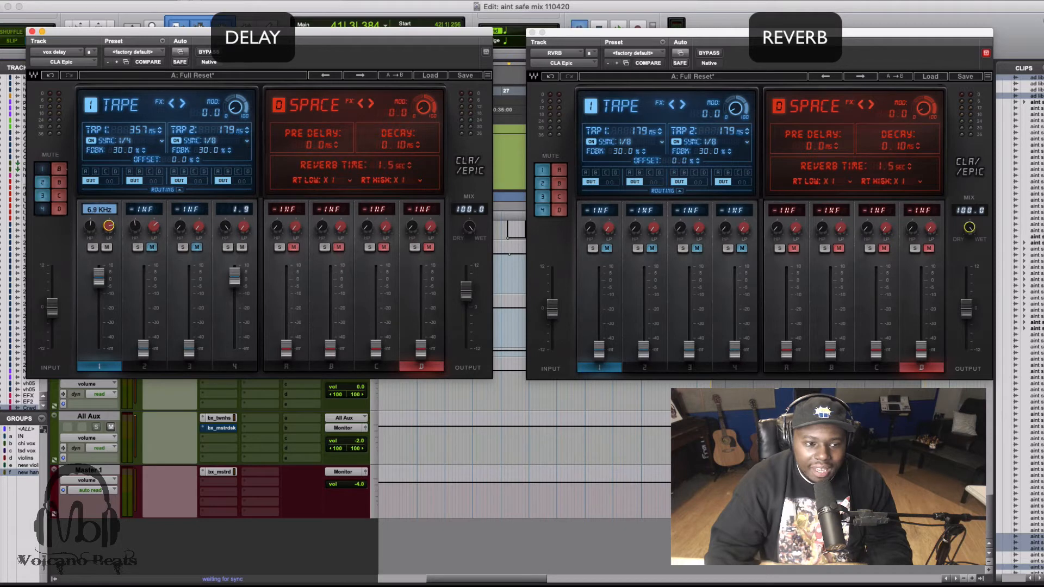
pyautogui.press('space')
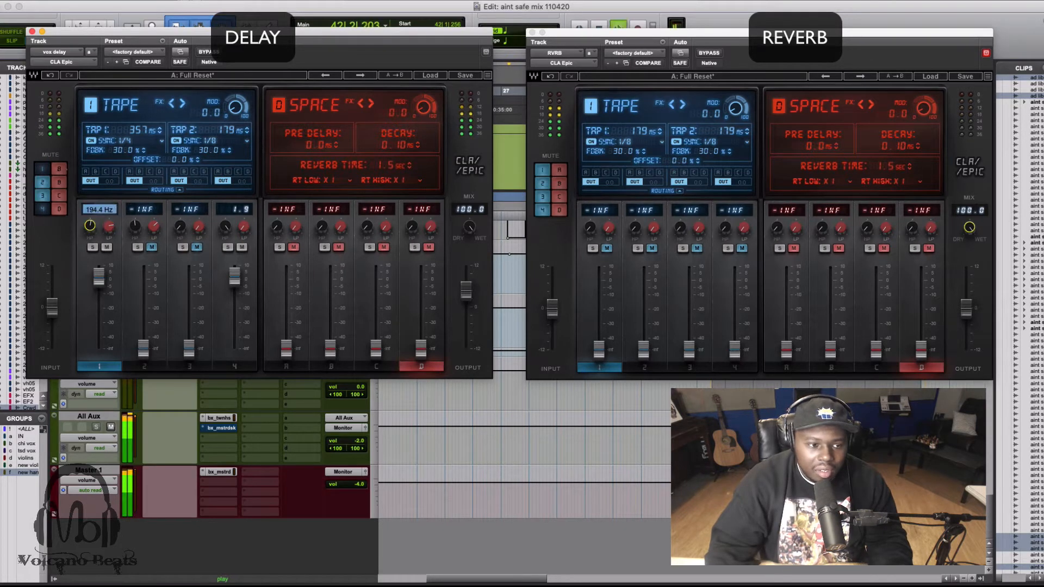
pyautogui.moveTo(89, 232); pyautogui.dragTo(89, 230)
pyautogui.press('space')
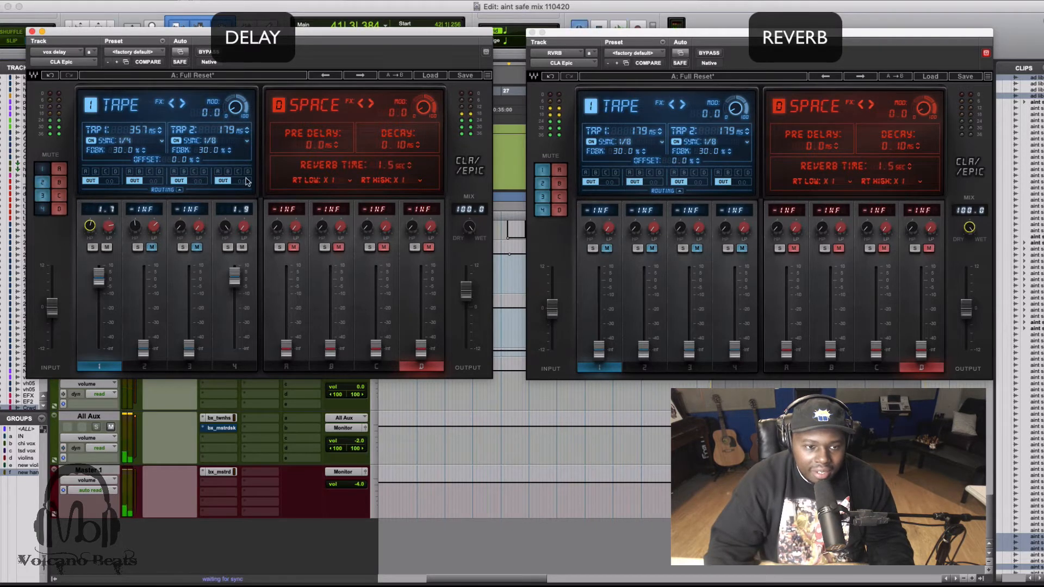
# Raise the Crowd delay's fader to 5.7 dB while auditioning the mix.
pyautogui.click(234, 366)
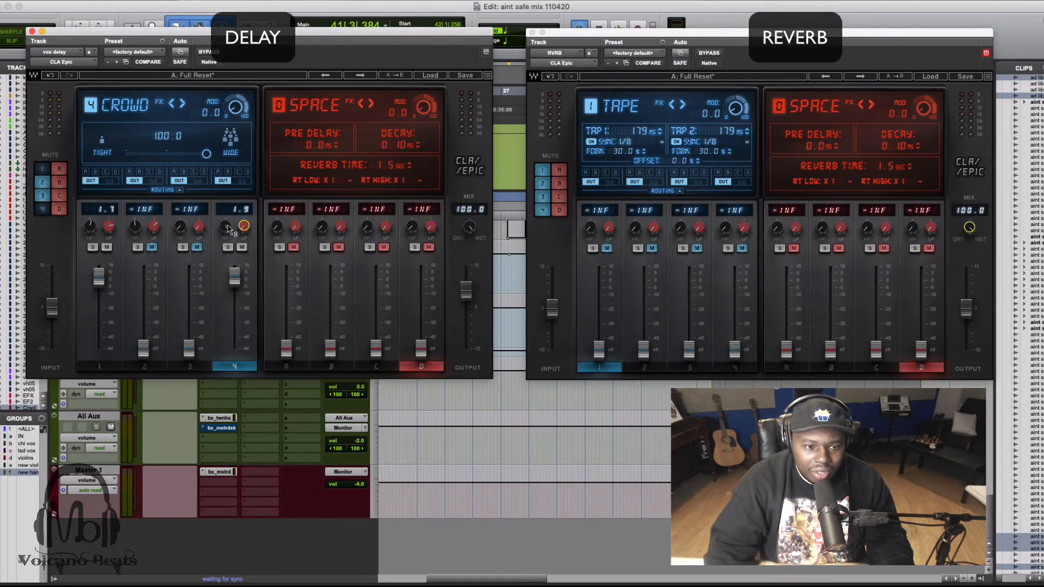
pyautogui.moveTo(227, 225)
pyautogui.press('space')
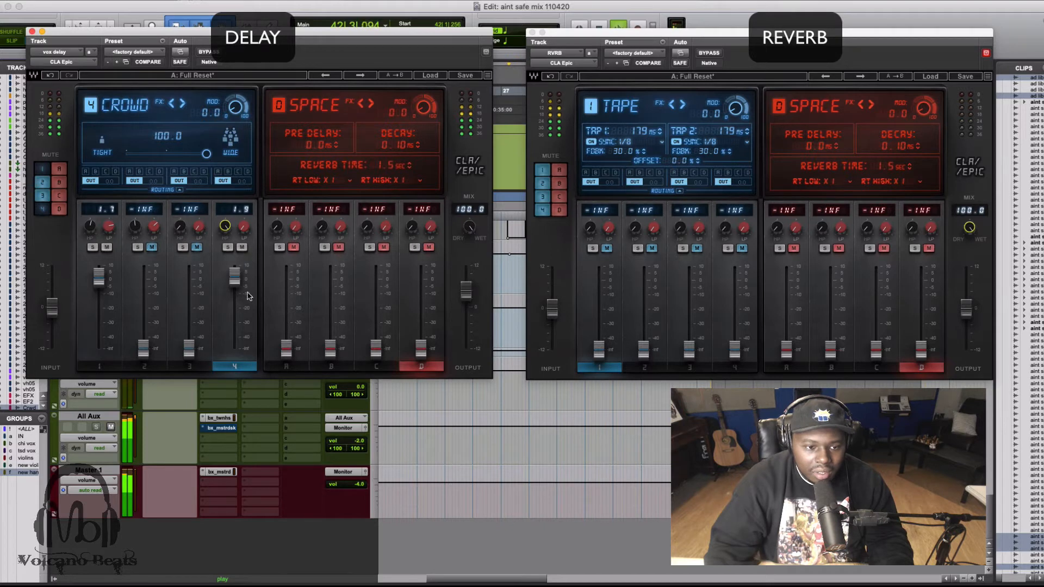
pyautogui.moveTo(237, 282); pyautogui.dragTo(234, 271)
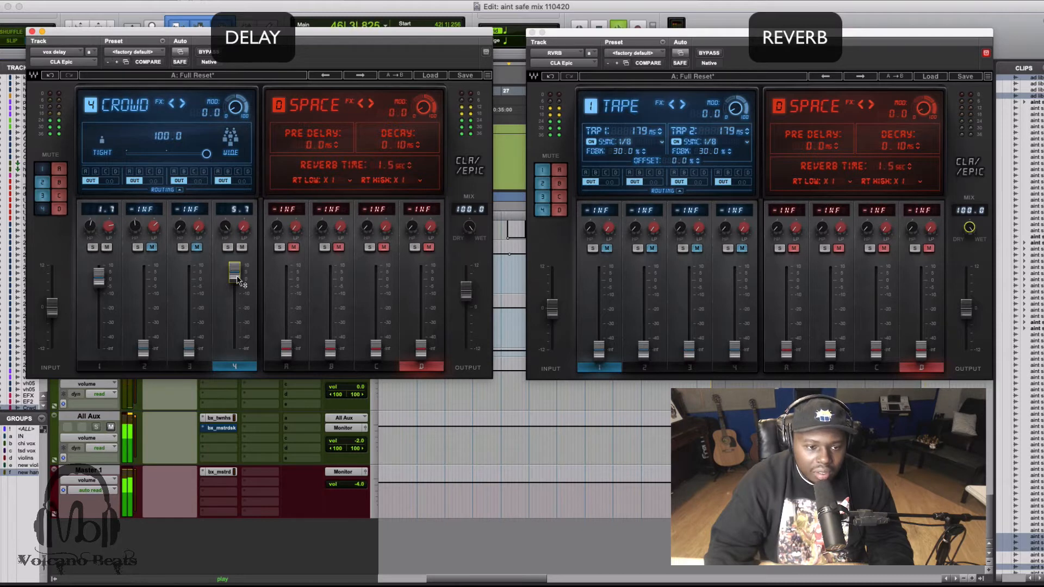
# Set the delay plugin's output level to 1.5 dB during playback.
pyautogui.moveTo(466, 292); pyautogui.dragTo(466, 305)
pyautogui.press('space')
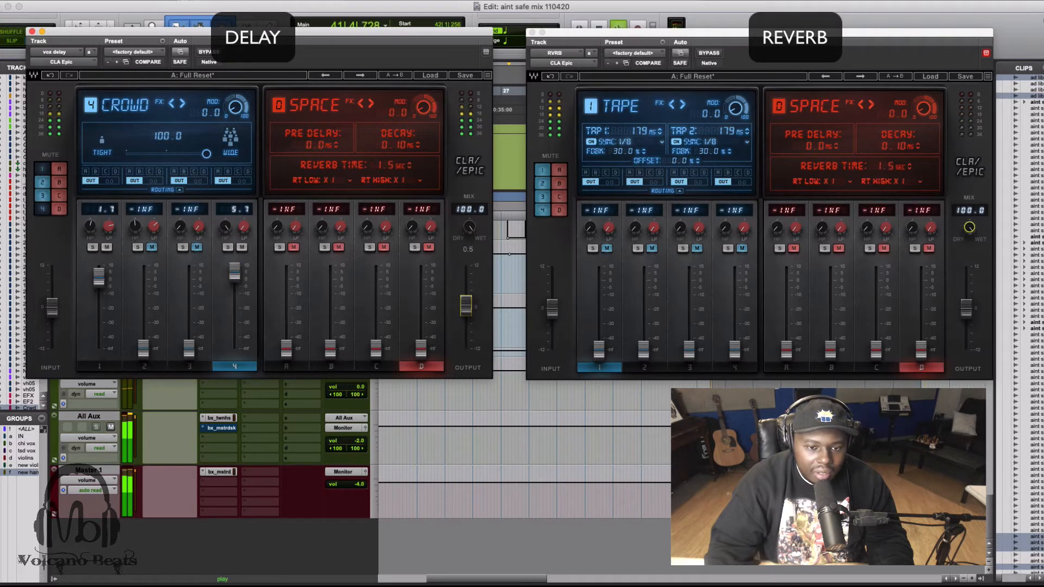
pyautogui.moveTo(466, 303); pyautogui.dragTo(467, 302)
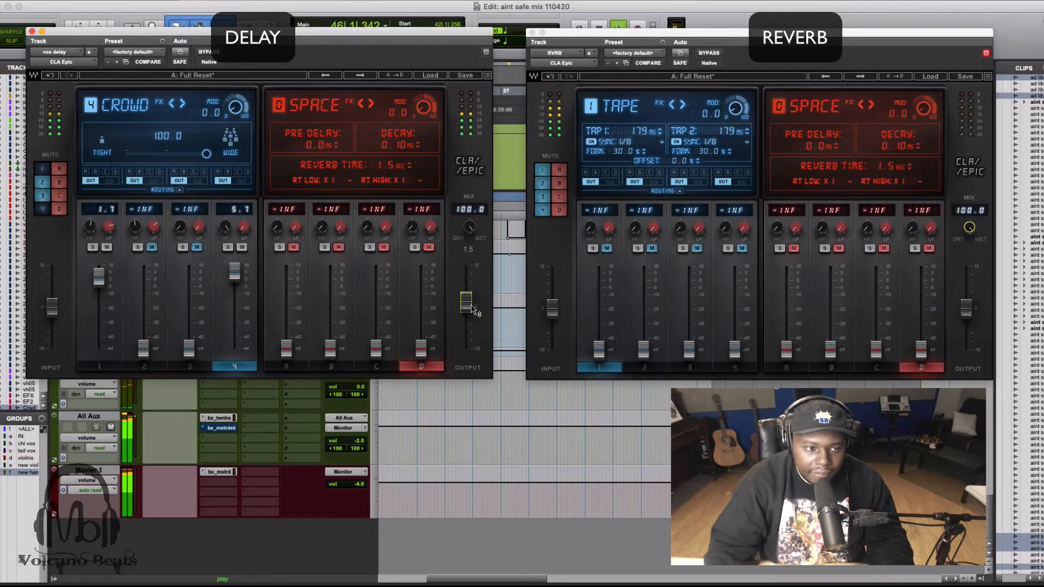
pyautogui.press('space')
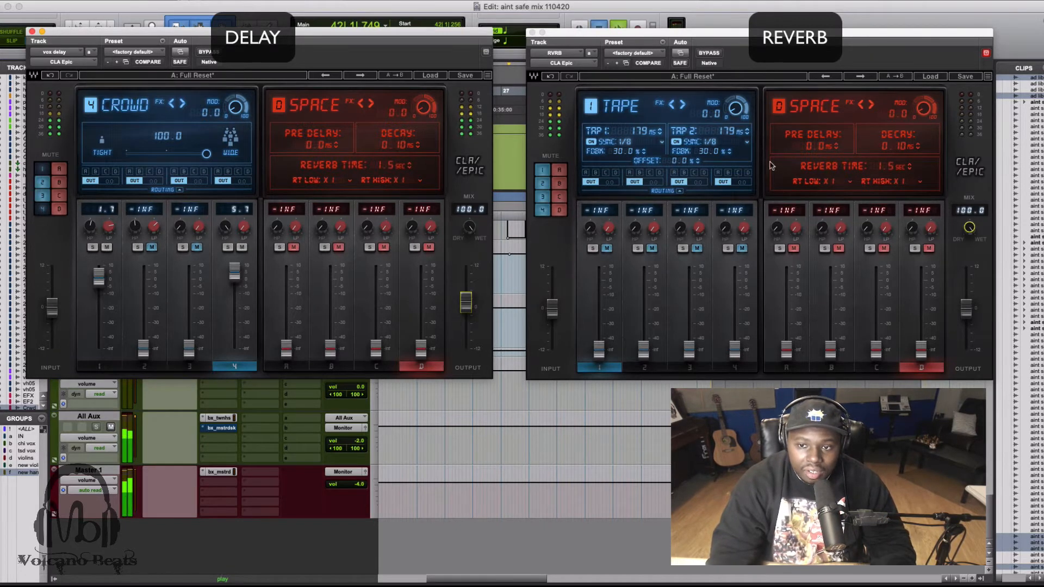
# Unmute the Plate reverb in the reverb plugin and raise its fader to -1.4 dB while auditioning.
pyautogui.click(798, 369)
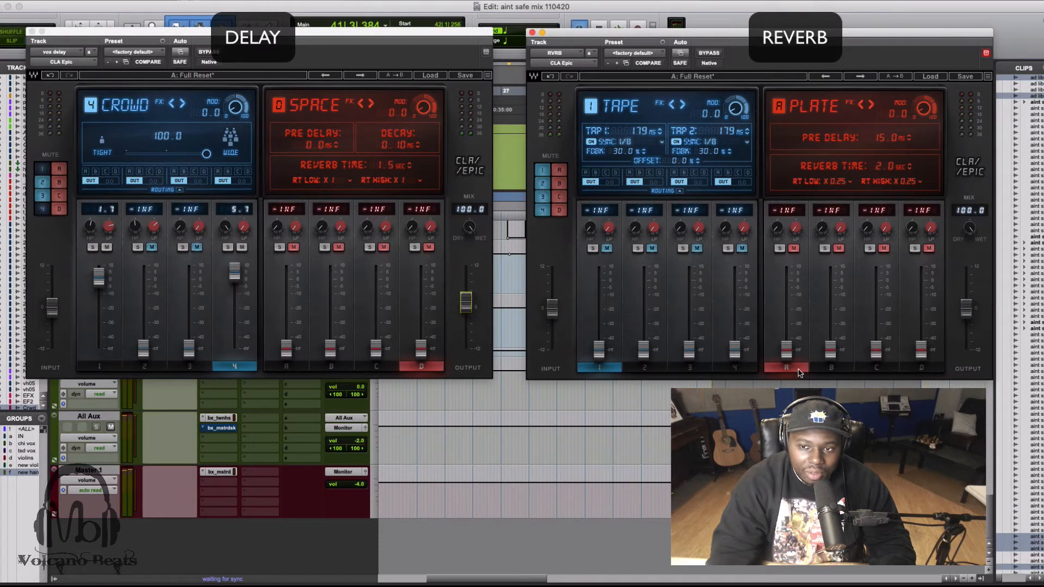
pyautogui.click(828, 367)
pyautogui.click(794, 368)
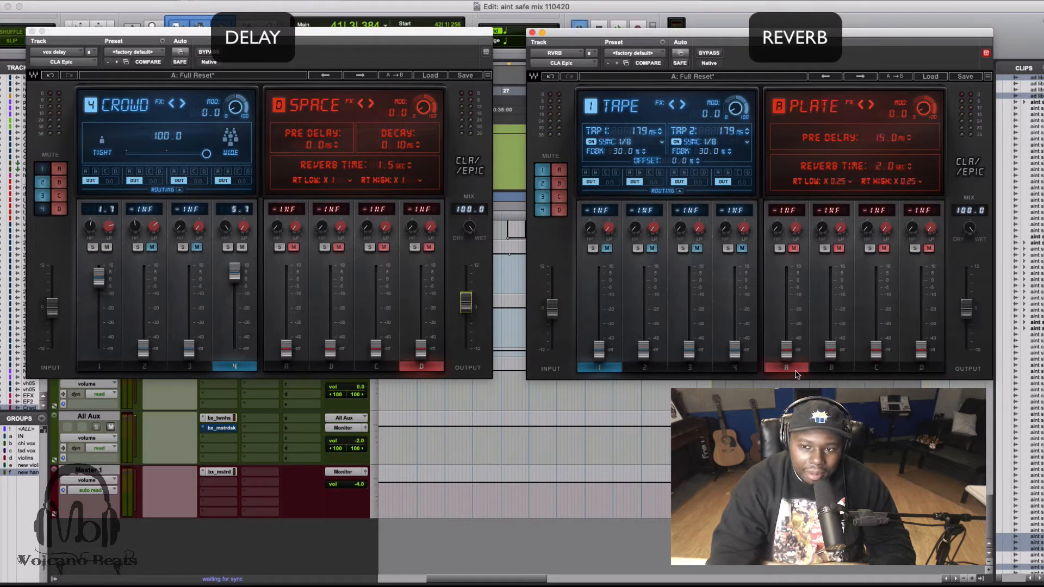
pyautogui.click(560, 173)
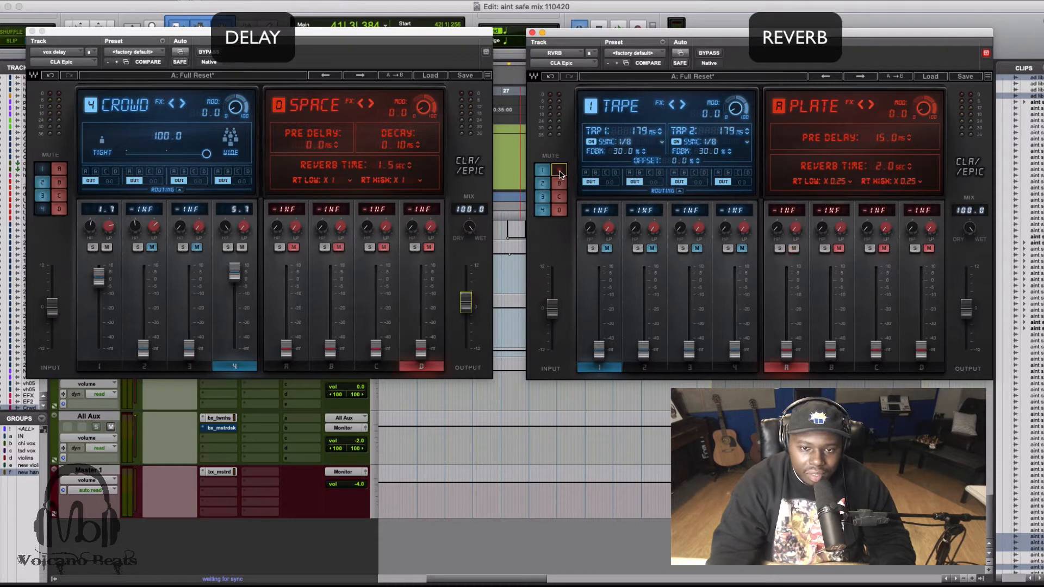
pyautogui.moveTo(795, 354); pyautogui.dragTo(786, 284)
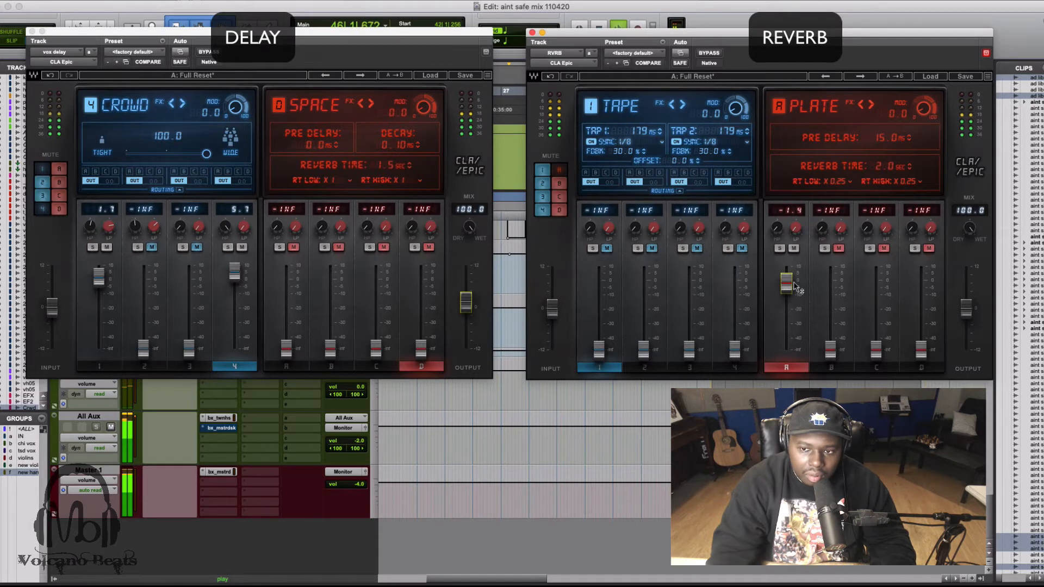
pyautogui.press('space')
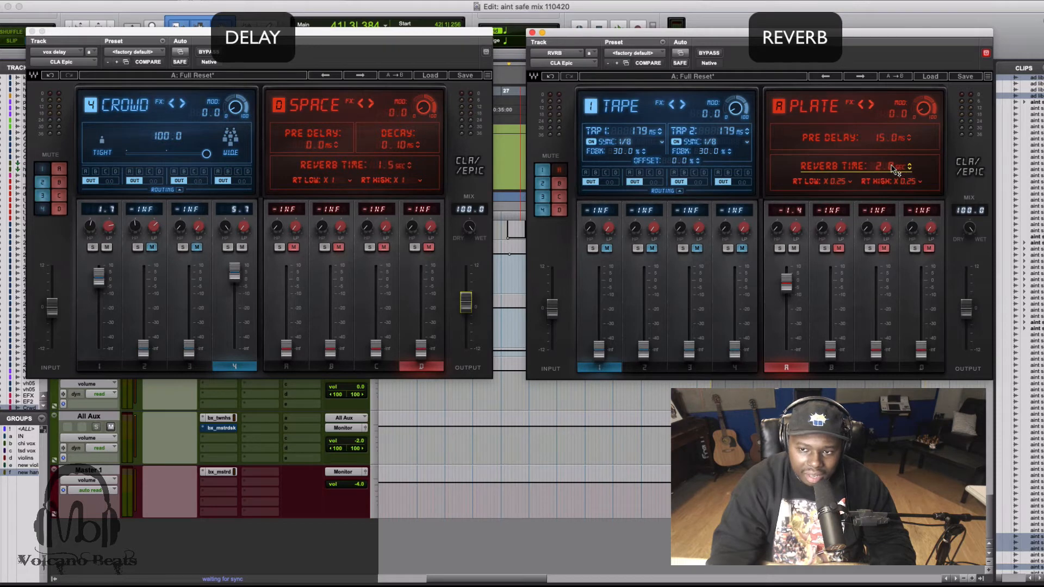
# Set the Plate reverb's reverb time to 1.3 seconds and lower its fader to -8.6 dB in playback.
pyautogui.click(900, 171)
pyautogui.write('1.')
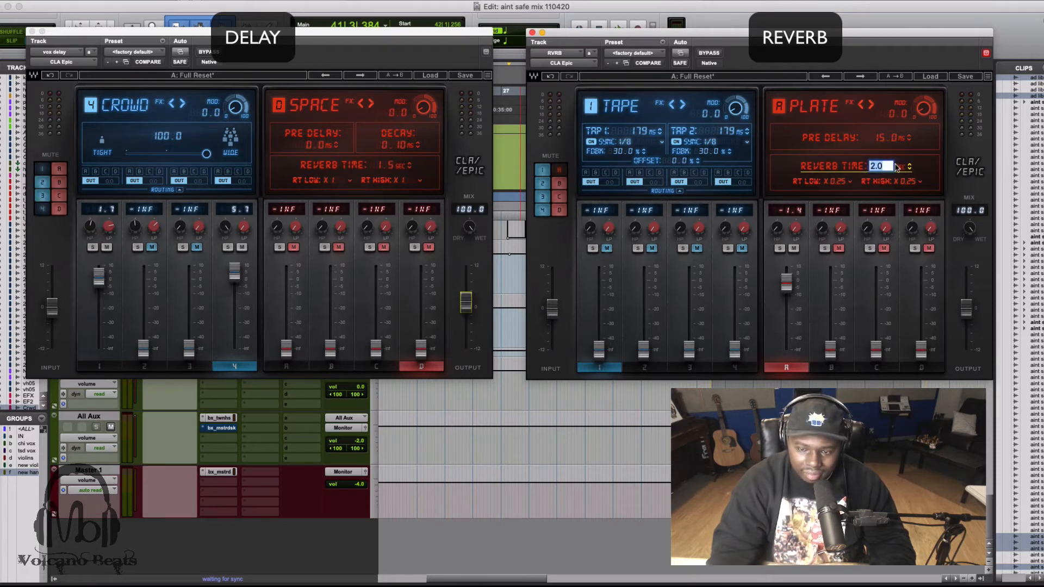
pyautogui.write('3')
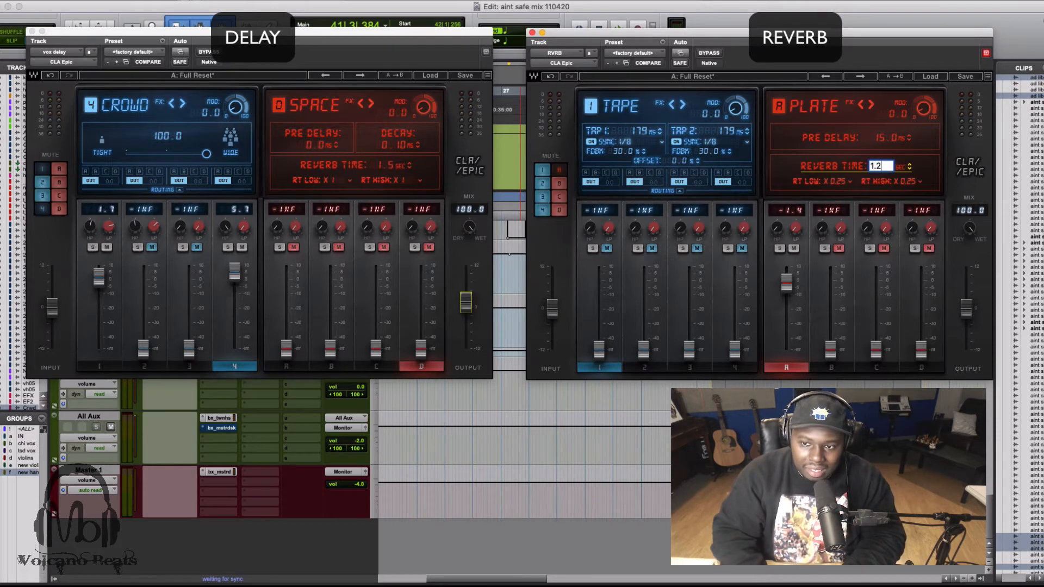
pyautogui.press('Return')
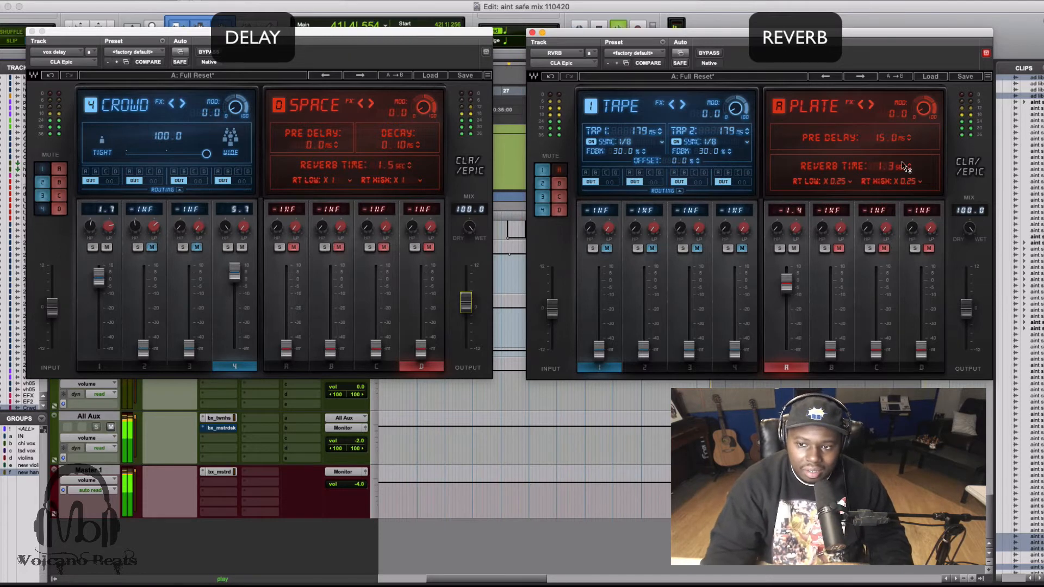
pyautogui.moveTo(787, 283)
pyautogui.mouseDown()
pyautogui.moveTo(786, 272)
pyautogui.moveTo(786, 293)
pyautogui.mouseUp()
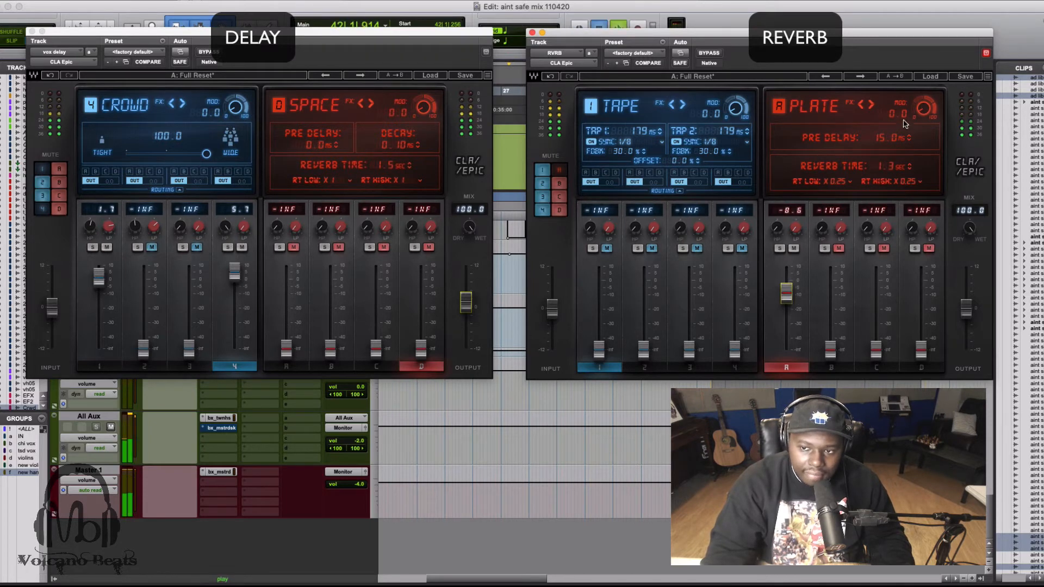
# Set the Plate reverb's reverb time to 0.8 seconds and start playback.
pyautogui.click(886, 166)
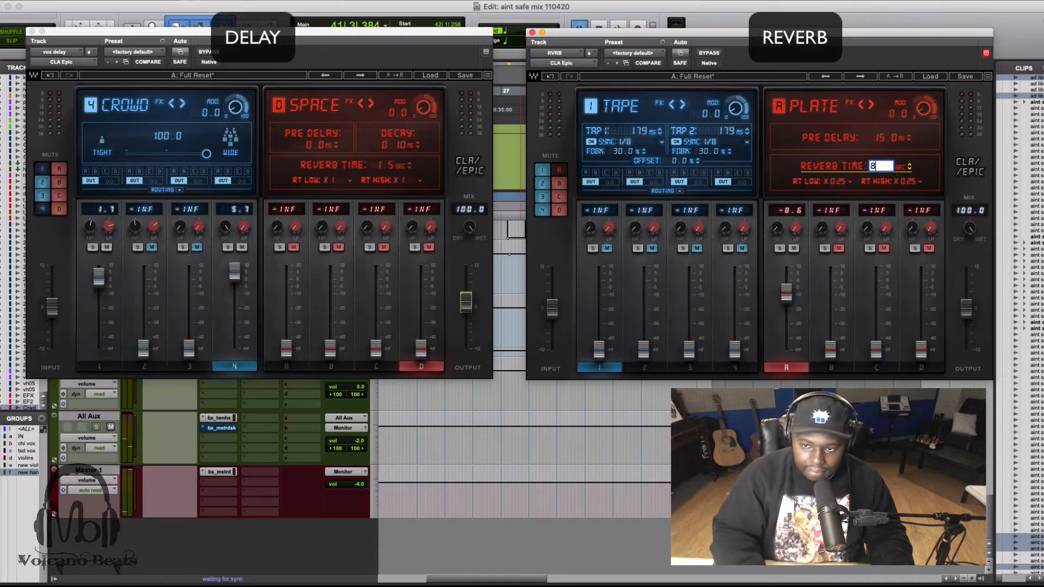
pyautogui.press('BackSpace')
pyautogui.write('0.8')
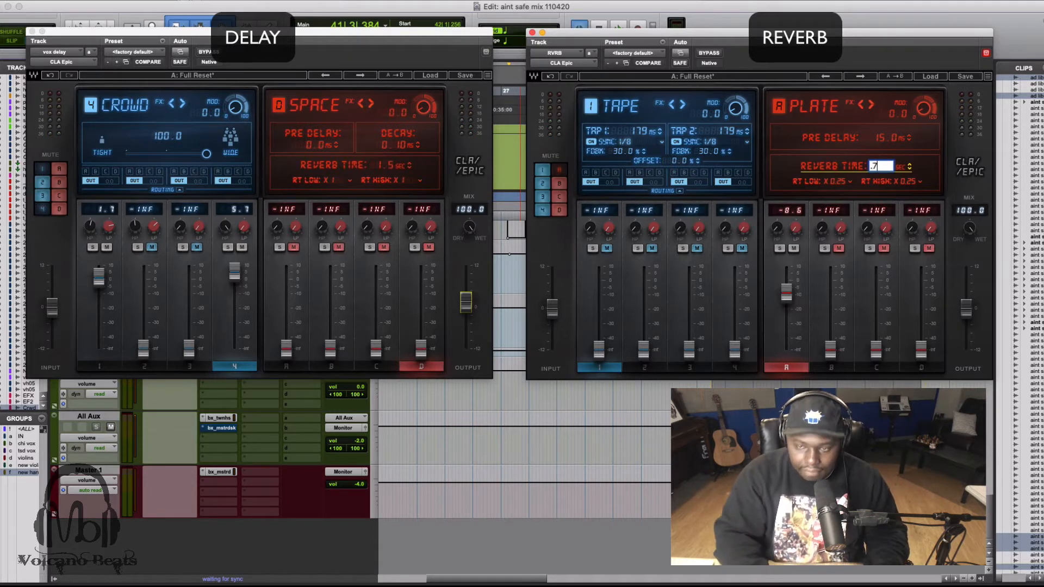
pyautogui.press('Return')
pyautogui.press('space')
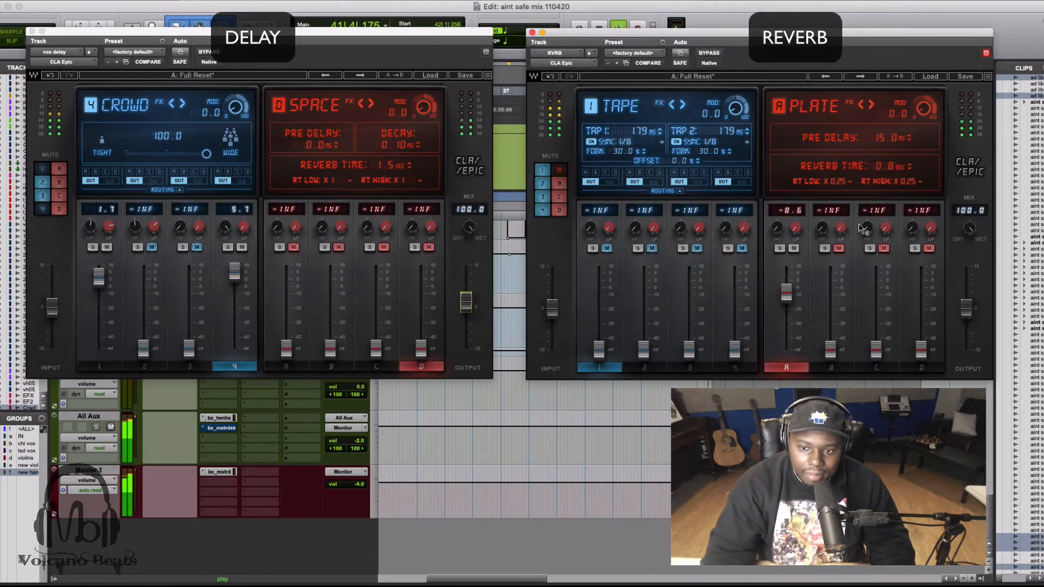
# Raise the Plate reverb's fader to -3.0 dB while auditioning the mix.
pyautogui.moveTo(786, 296)
pyautogui.mouseDown()
pyautogui.moveTo(787, 266)
pyautogui.moveTo(788, 292)
pyautogui.moveTo(786, 282)
pyautogui.mouseUp()
pyautogui.press('space')
pyautogui.press('space')
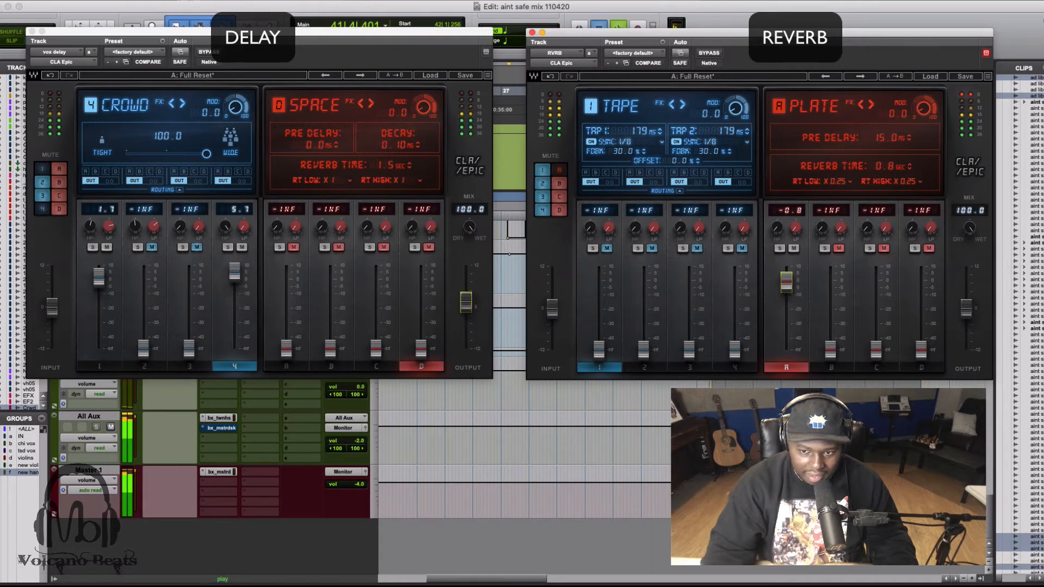
pyautogui.press('space')
pyautogui.press('space')
pyautogui.moveTo(788, 285); pyautogui.dragTo(788, 290)
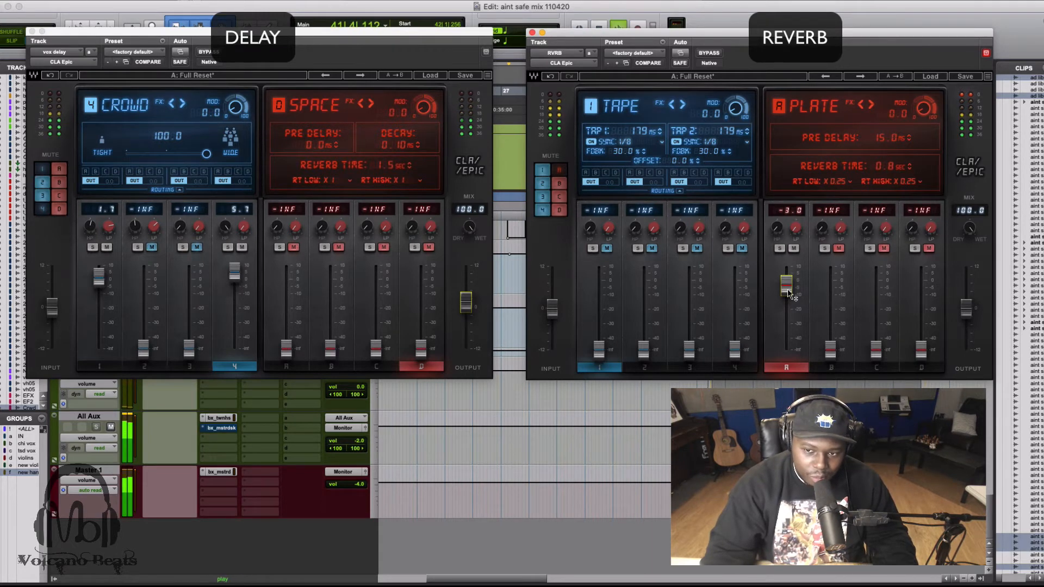
# Select and unmute the Space reverb in the reverb plugin and raise its fader to 0.2 dB.
pyautogui.click(912, 232)
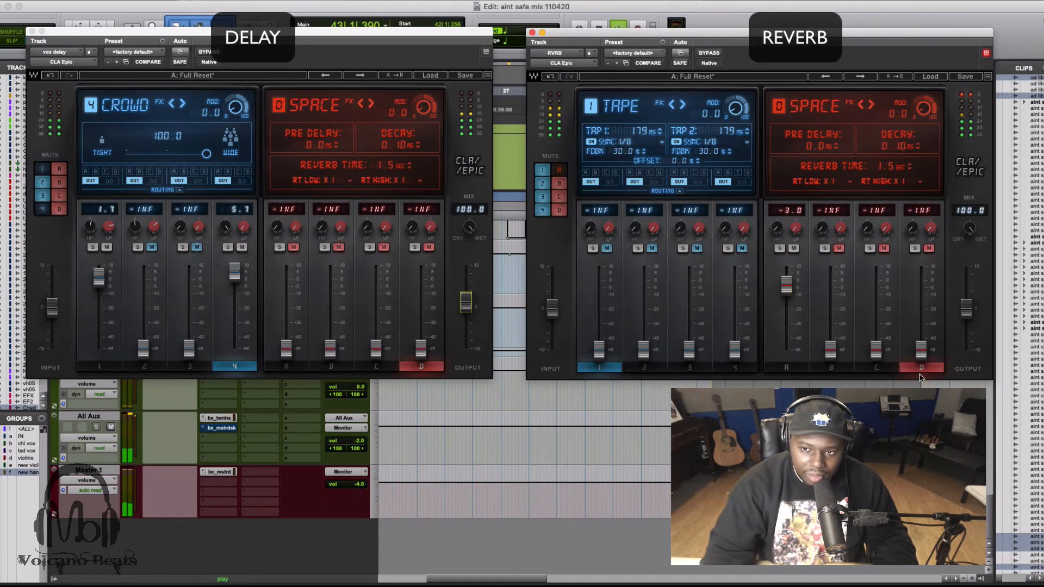
pyautogui.press('space')
pyautogui.press('space')
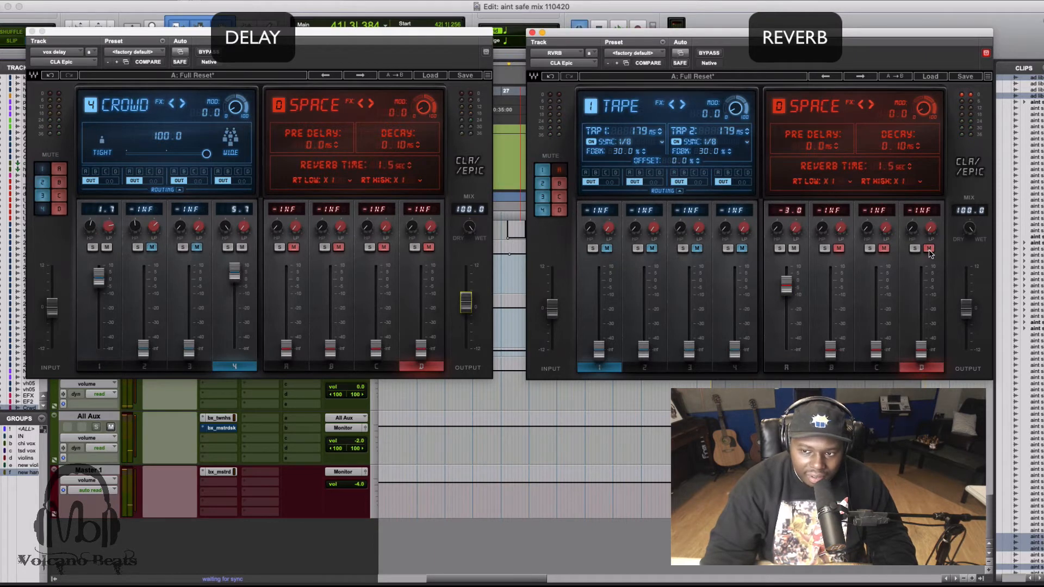
pyautogui.click(930, 248)
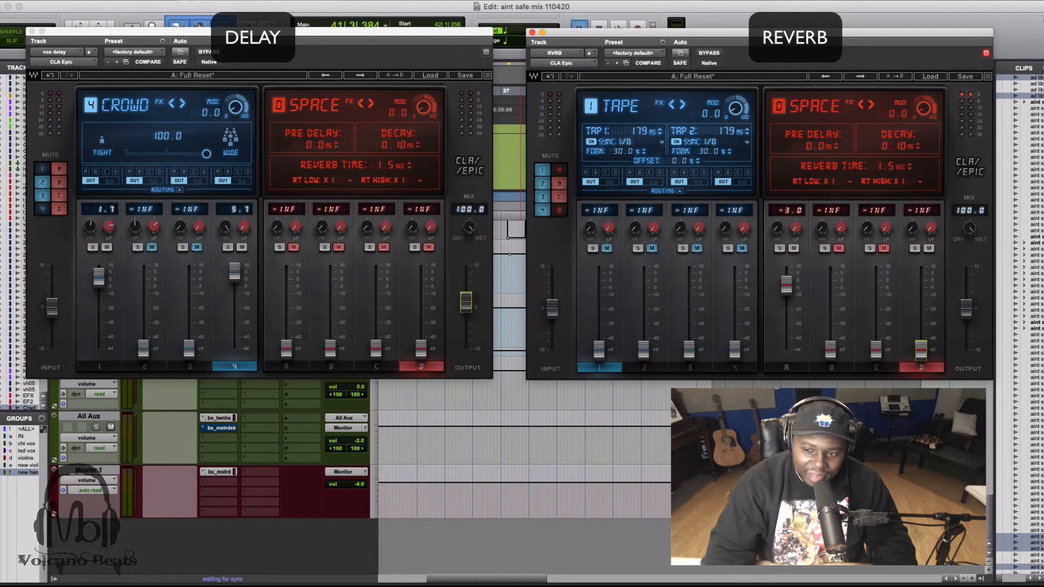
pyautogui.moveTo(921, 350); pyautogui.dragTo(921, 314)
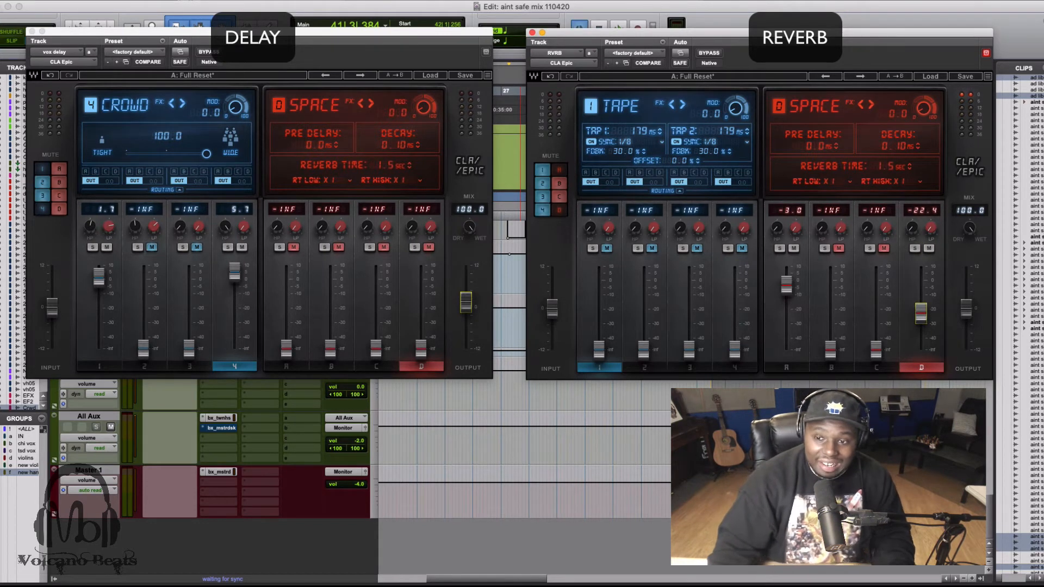
pyautogui.moveTo(921, 314); pyautogui.dragTo(921, 281)
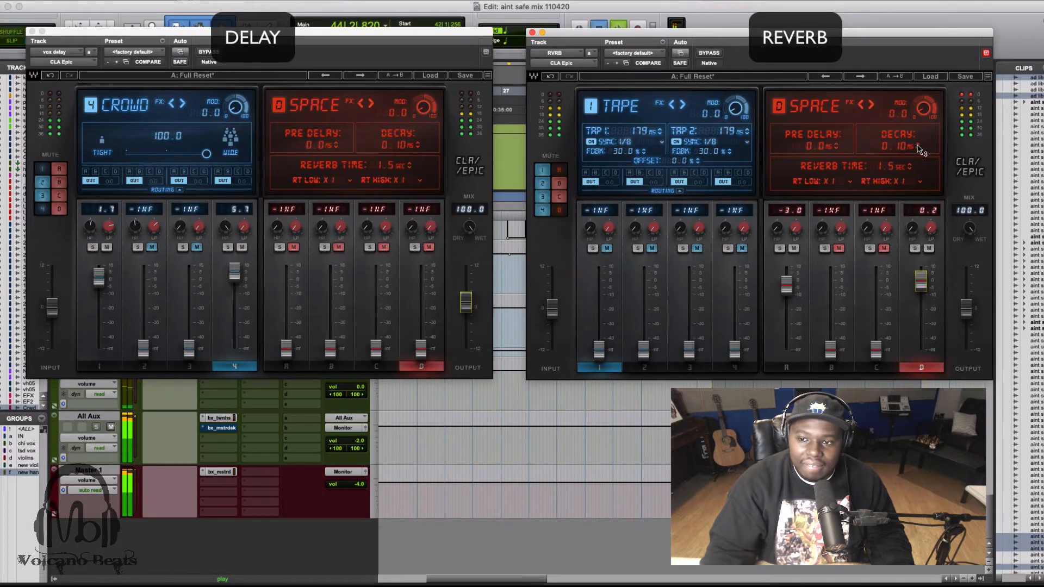
# Set the Space reverb's reverb time to 5 seconds and play the mix.
pyautogui.press('space')
pyautogui.moveTo(918, 146); pyautogui.dragTo(918, 147)
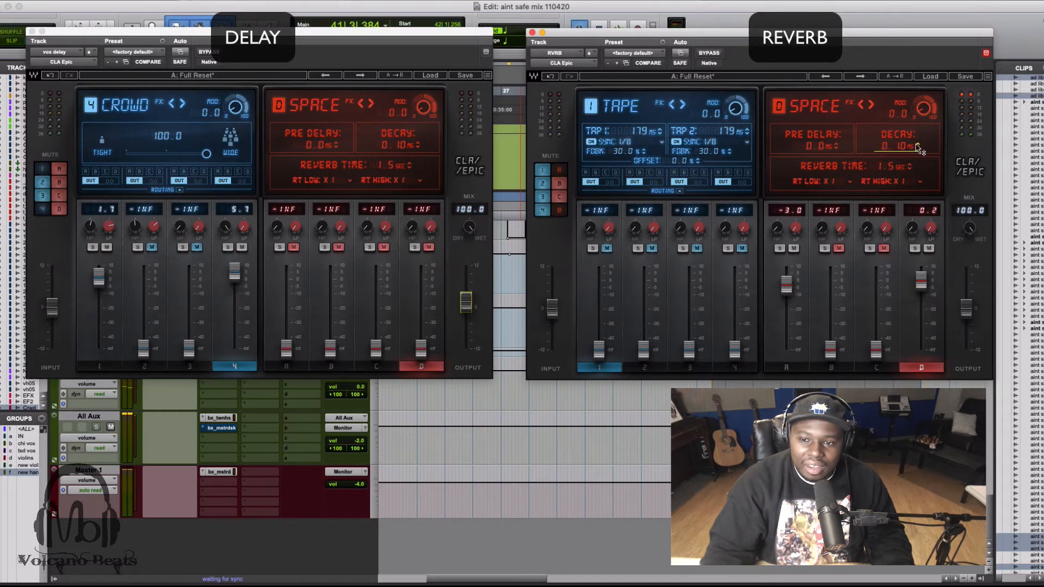
pyautogui.click(893, 167)
pyautogui.write('5')
pyautogui.press('Return')
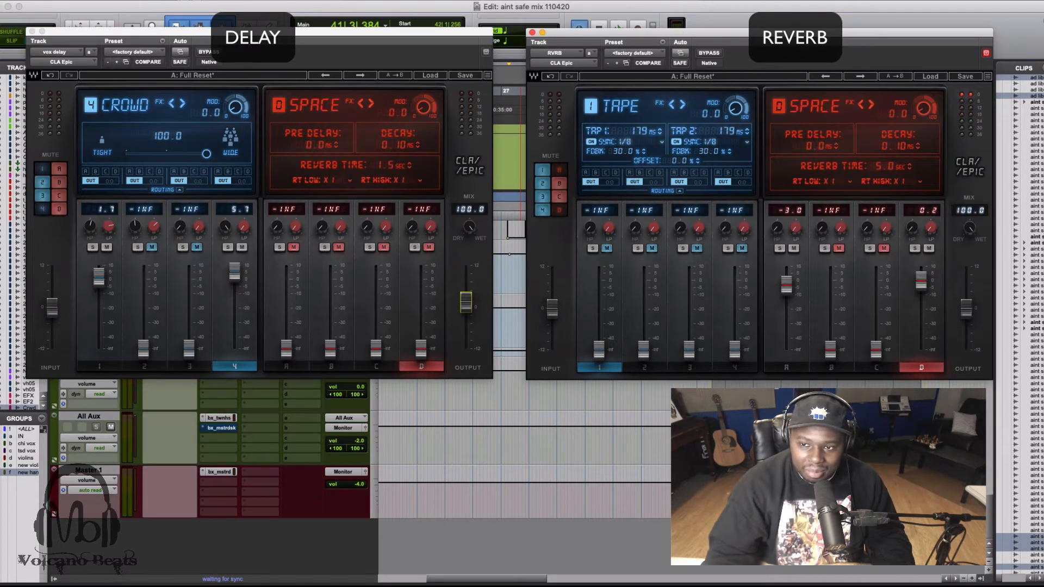
pyautogui.press('space')
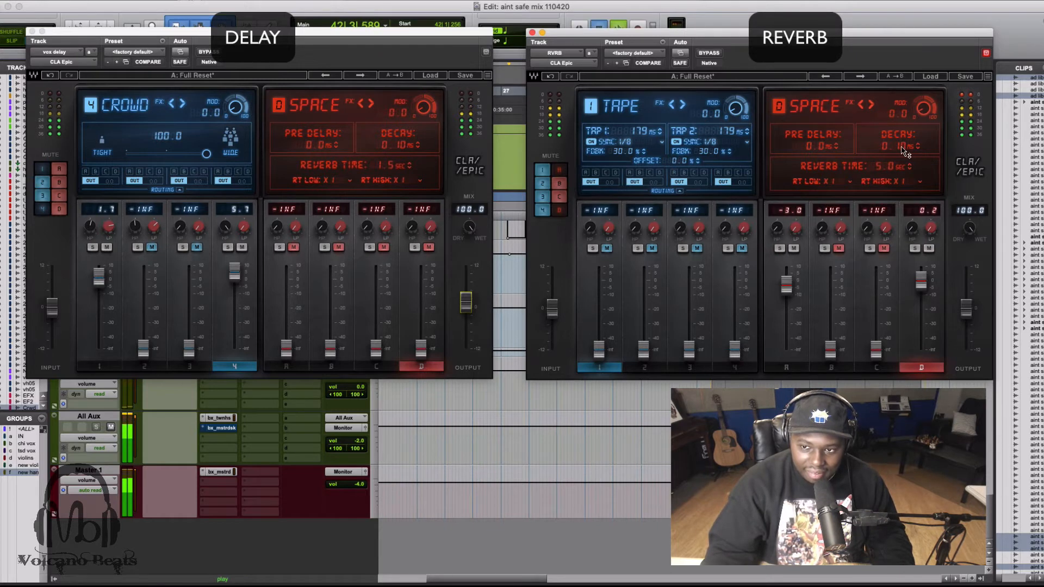
# Set the Space reverb's decay to 3 ms, audition it, and slightly raise the reverb plugin's output level.
pyautogui.click(901, 146)
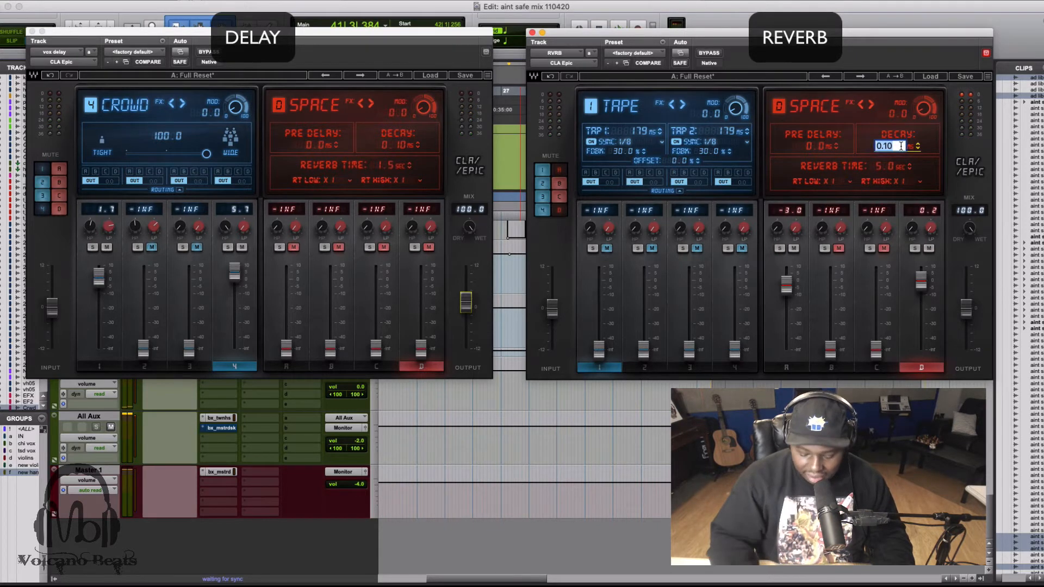
pyautogui.write('3')
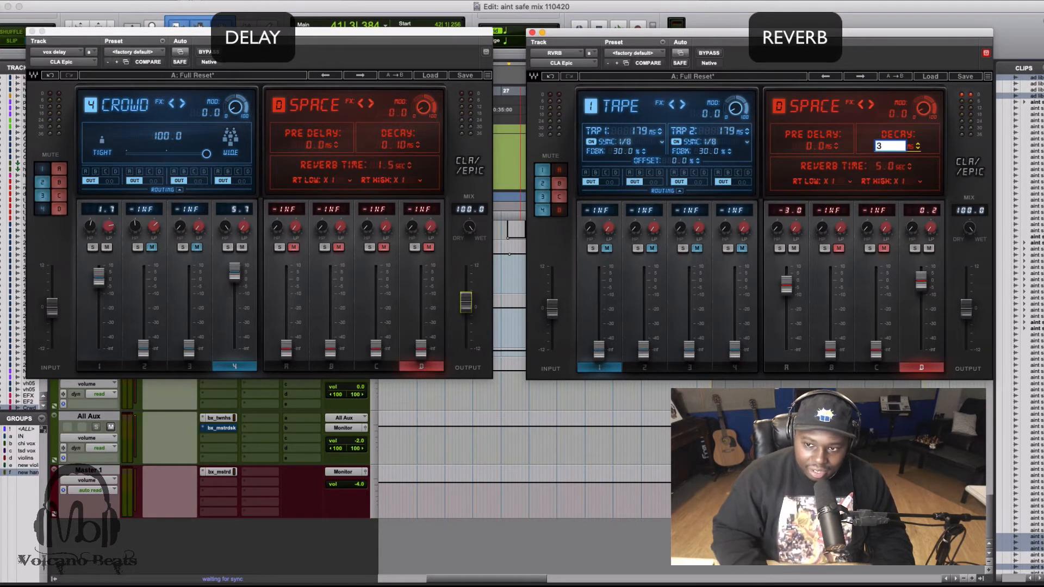
pyautogui.press('Return')
pyautogui.press('space')
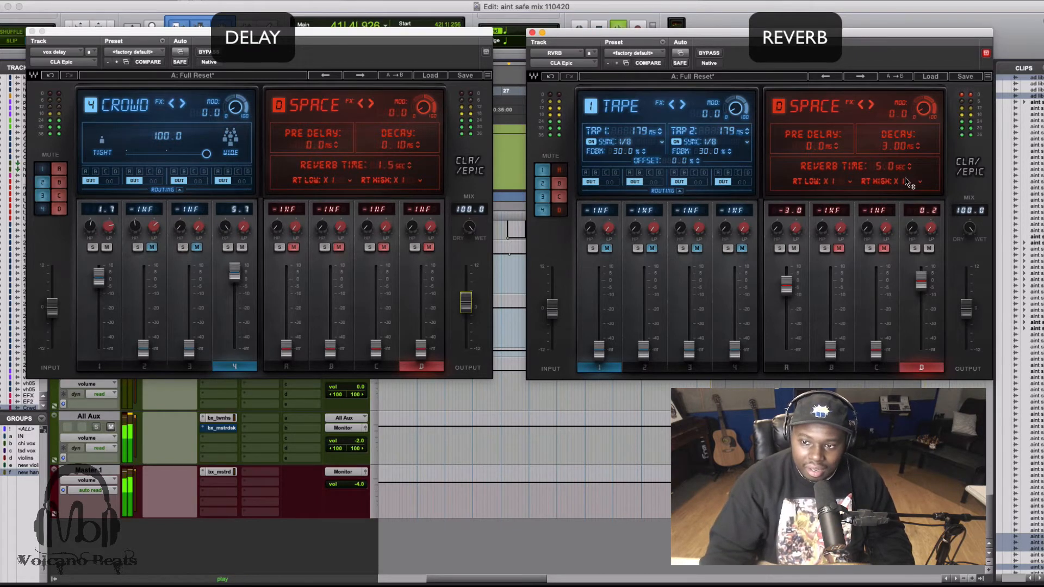
pyautogui.press('space')
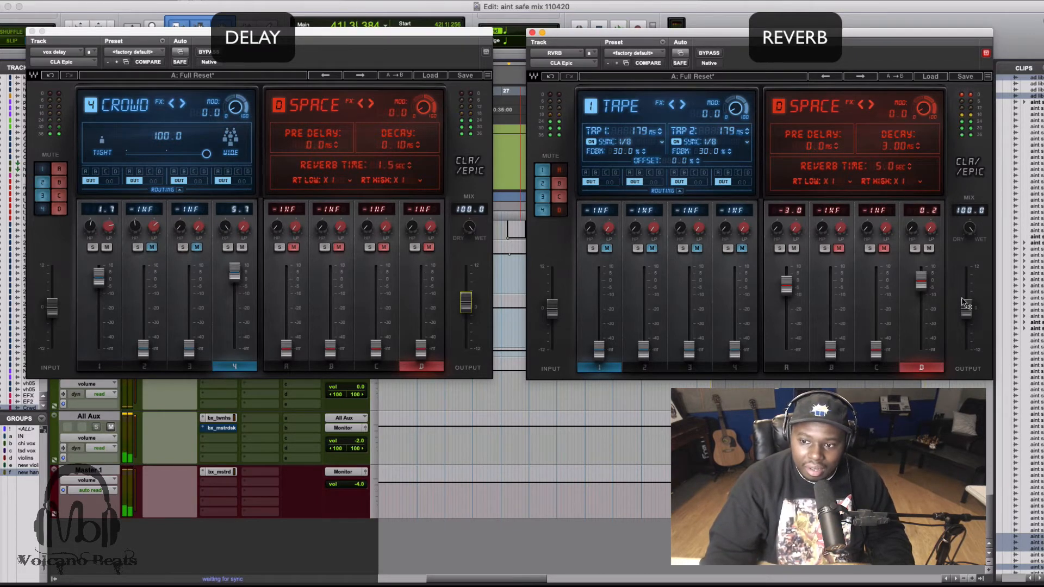
pyautogui.moveTo(963, 301); pyautogui.dragTo(963, 289)
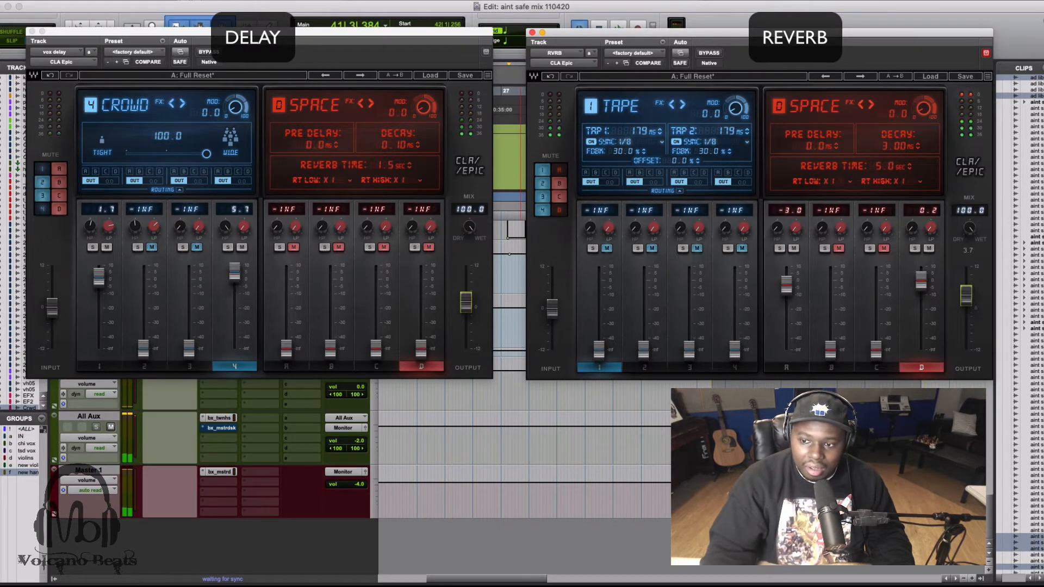
# Try to set the Space reverb's decay to 8 ms and audition the mix.
pyautogui.click(891, 152)
pyautogui.doubleClick(895, 147)
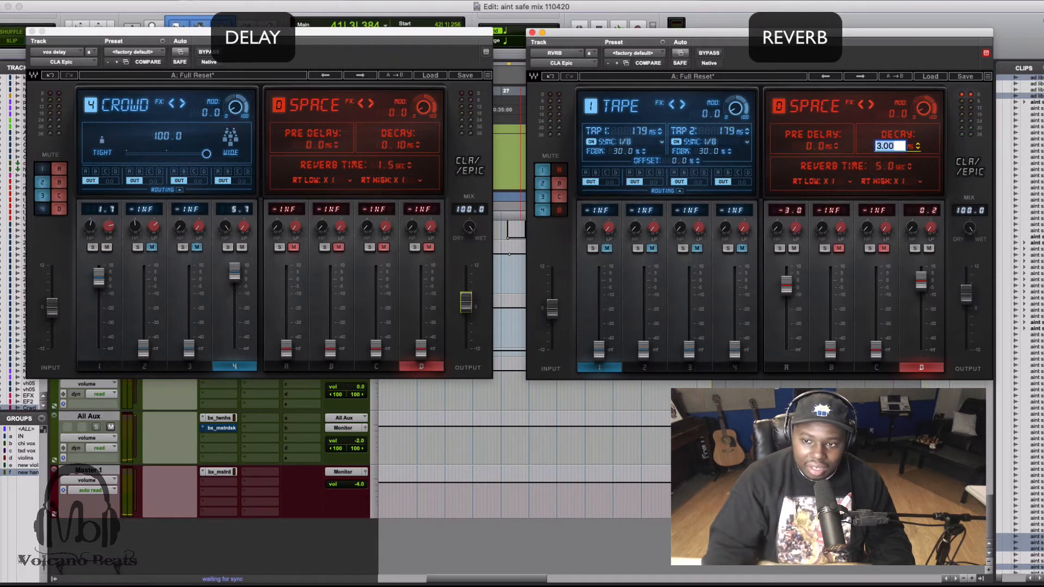
pyautogui.write('8')
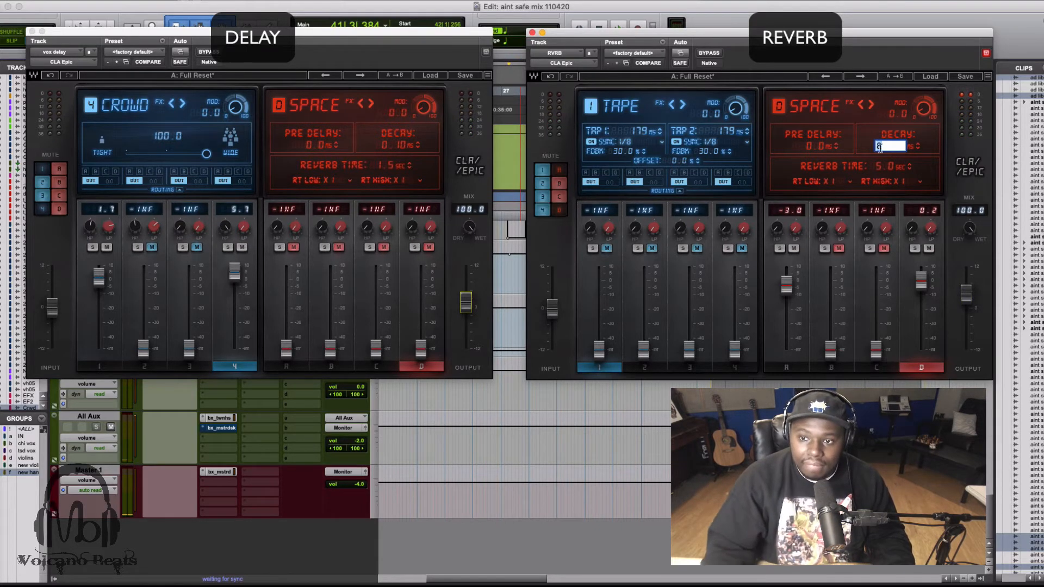
pyautogui.click(877, 130)
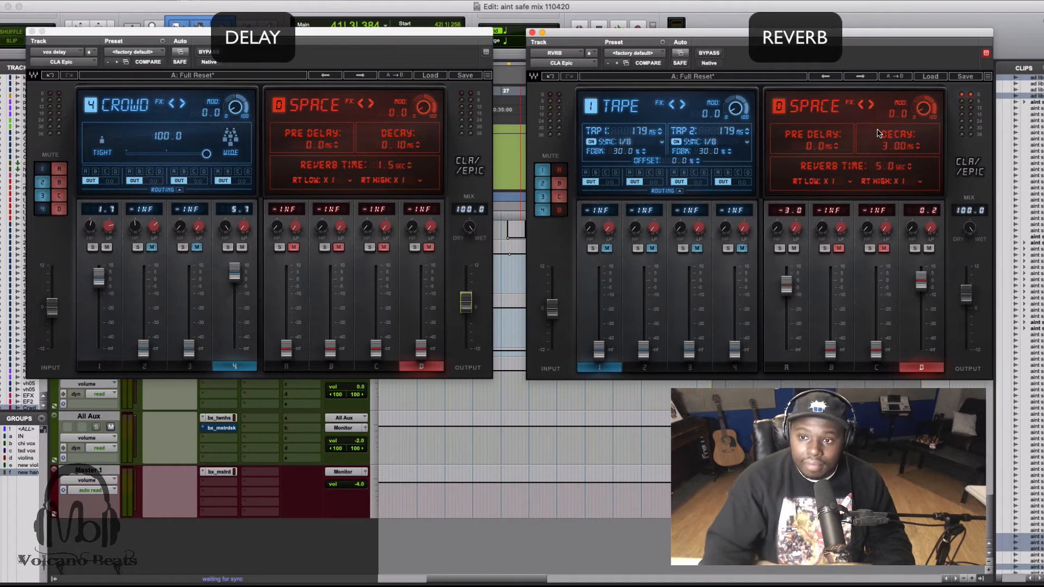
pyautogui.press('space')
pyautogui.press('space')
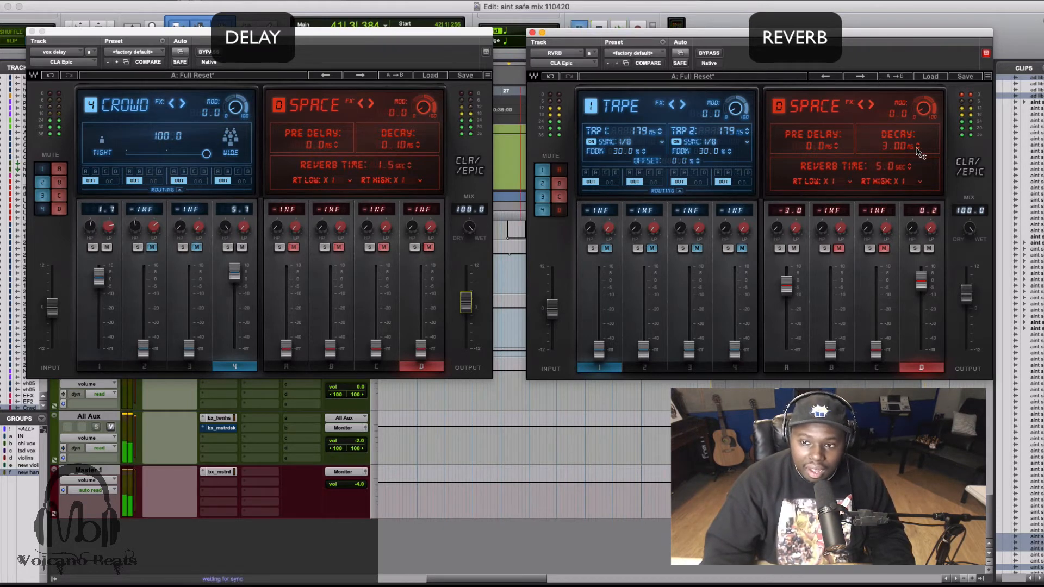
pyautogui.doubleClick(915, 145)
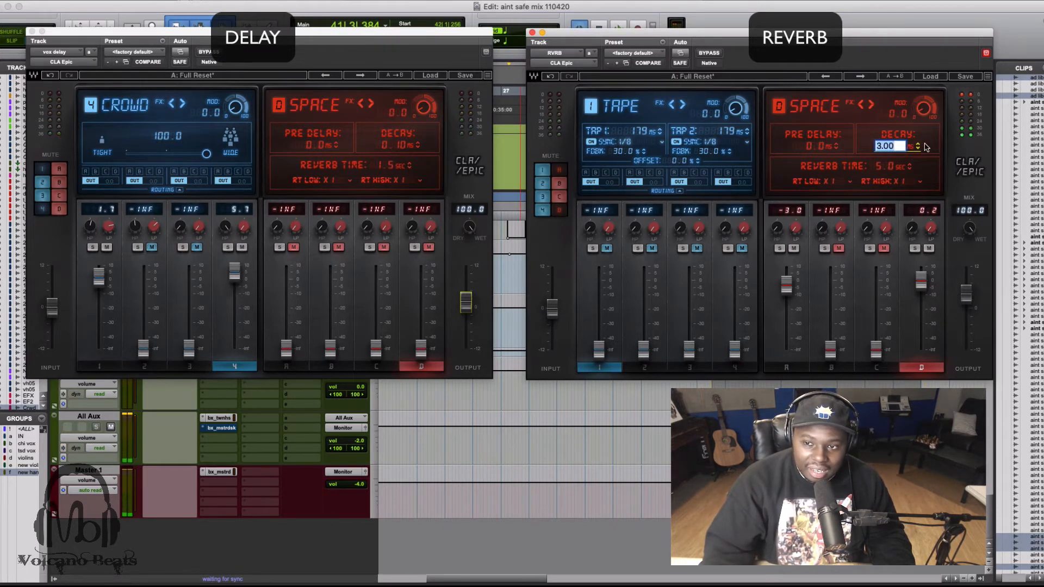
pyautogui.click(925, 145)
# Raise the Space reverb's decay to 3.49 ms and set its fader to -1.3 dB during playback.
pyautogui.press('space')
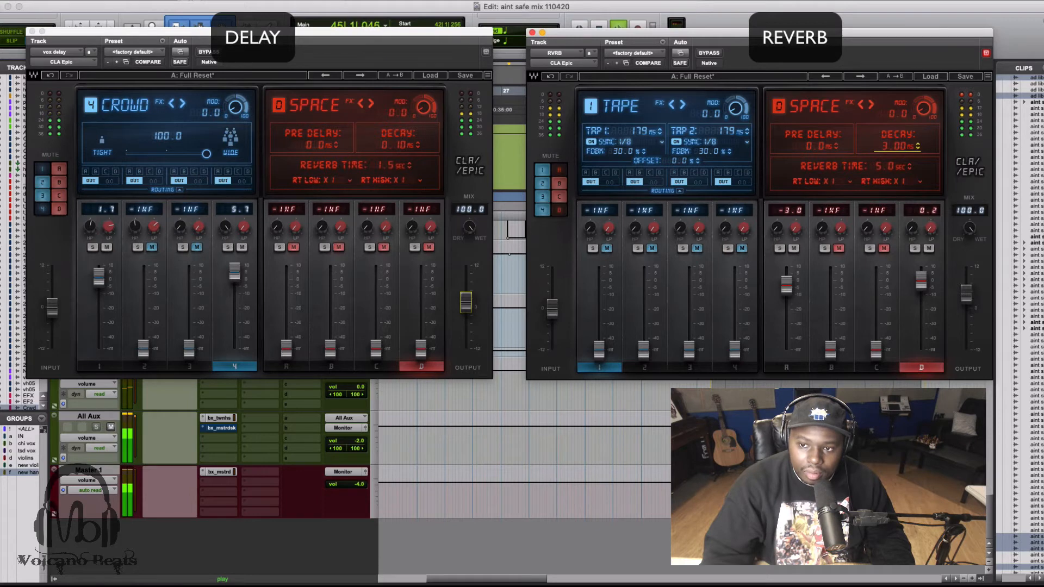
pyautogui.moveTo(895, 146); pyautogui.dragTo(894, 127)
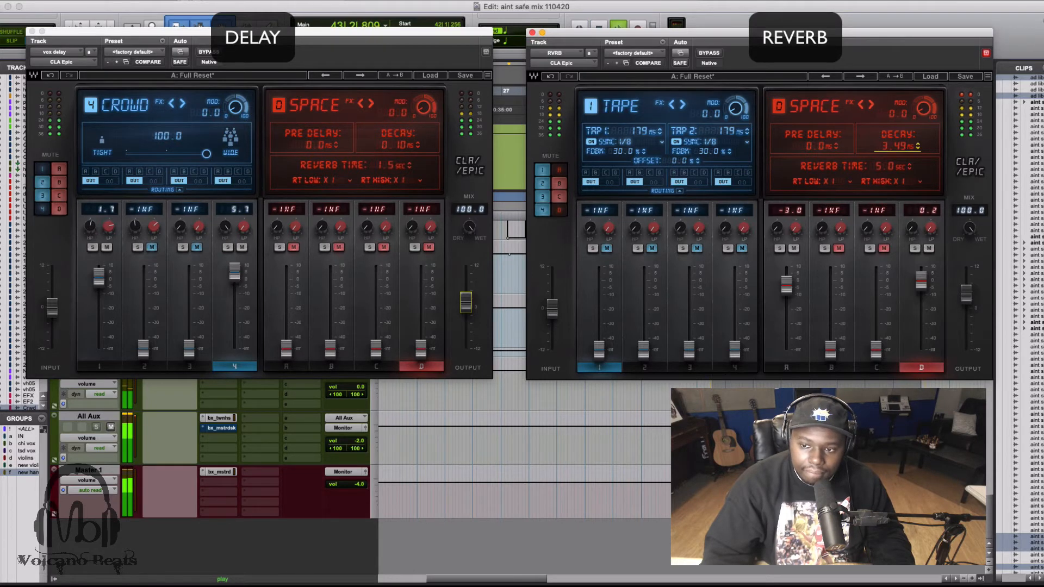
pyautogui.moveTo(921, 280); pyautogui.dragTo(921, 285)
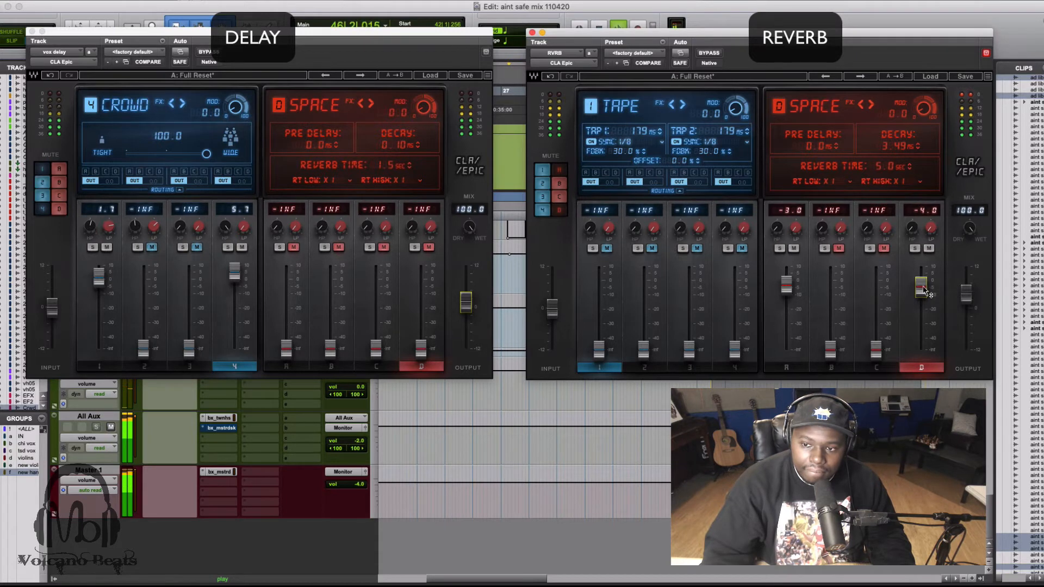
pyautogui.moveTo(924, 286); pyautogui.dragTo(923, 282)
pyautogui.press('space')
pyautogui.press('space')
pyautogui.click(919, 151)
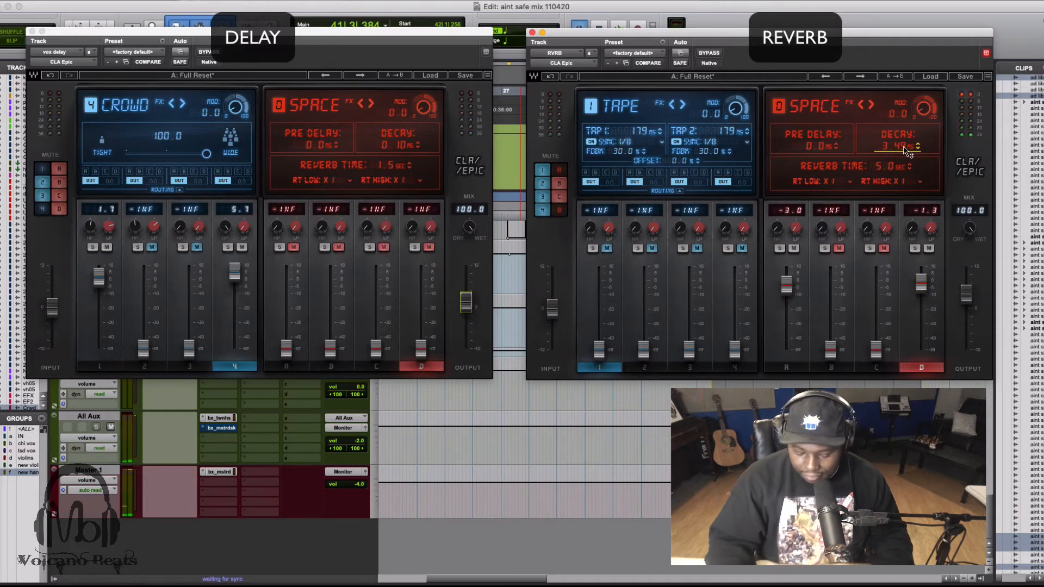
pyautogui.click(905, 146)
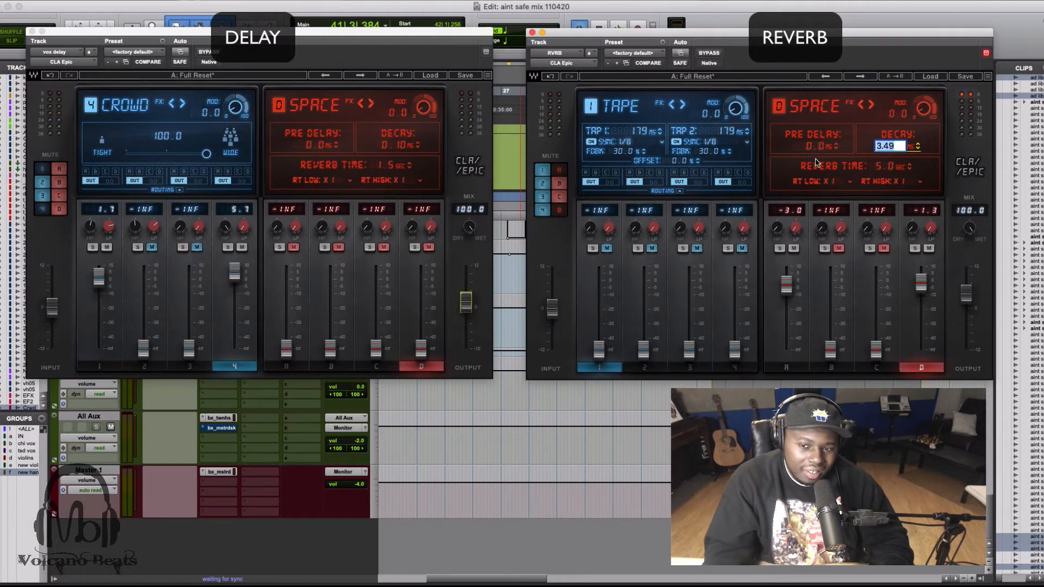
pyautogui.press('Return')
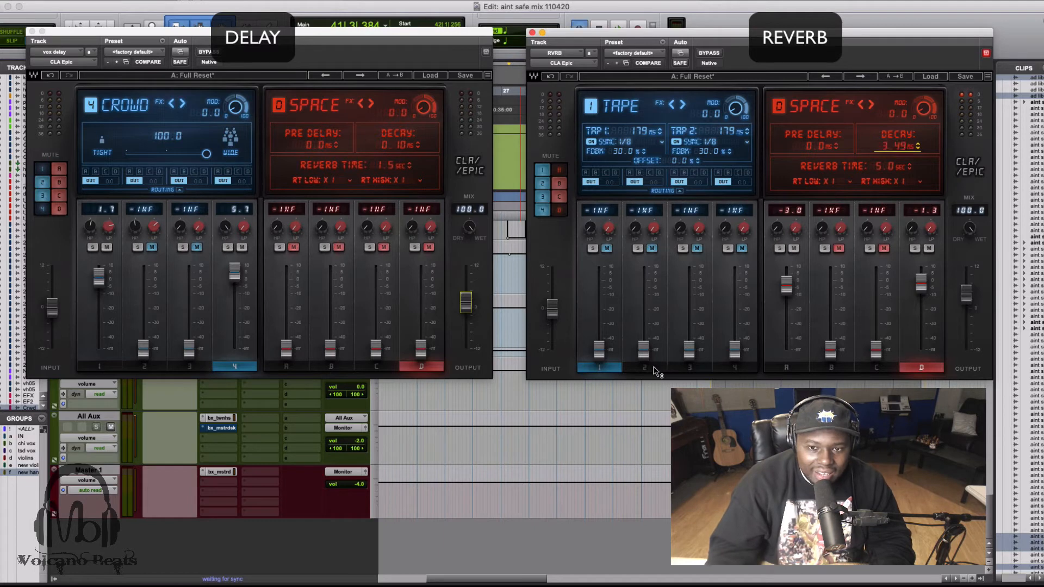
# Show the Slap delay in the reverb plugin and the Room and Hall reverbs in the delay plugin.
pyautogui.click(676, 368)
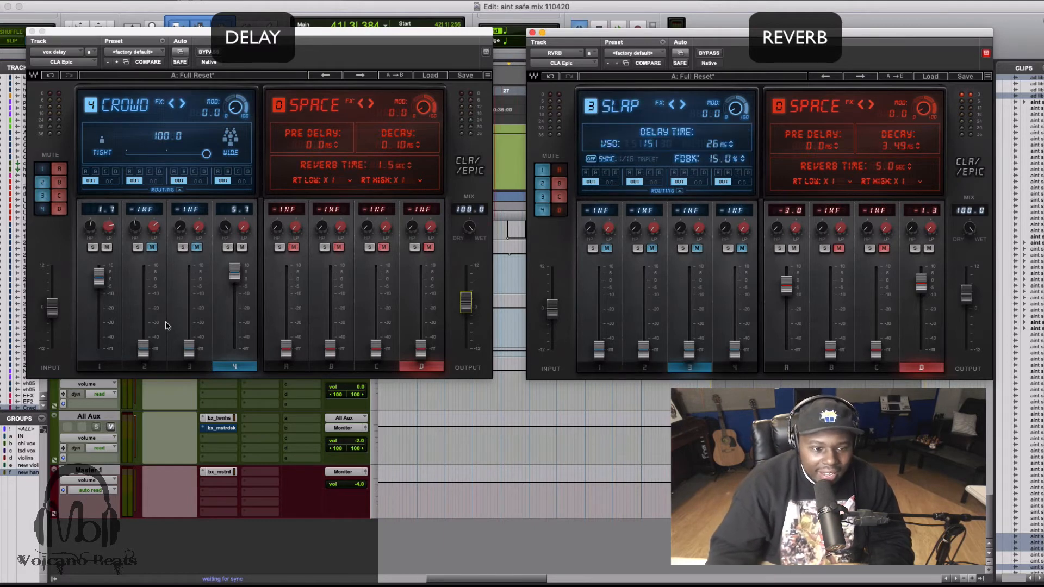
pyautogui.click(332, 369)
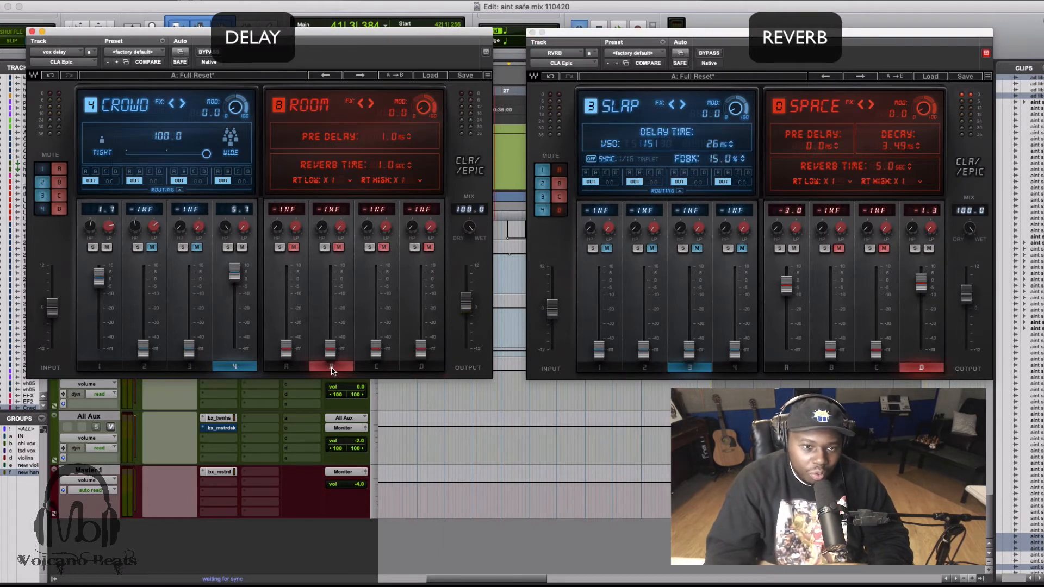
pyautogui.click(376, 367)
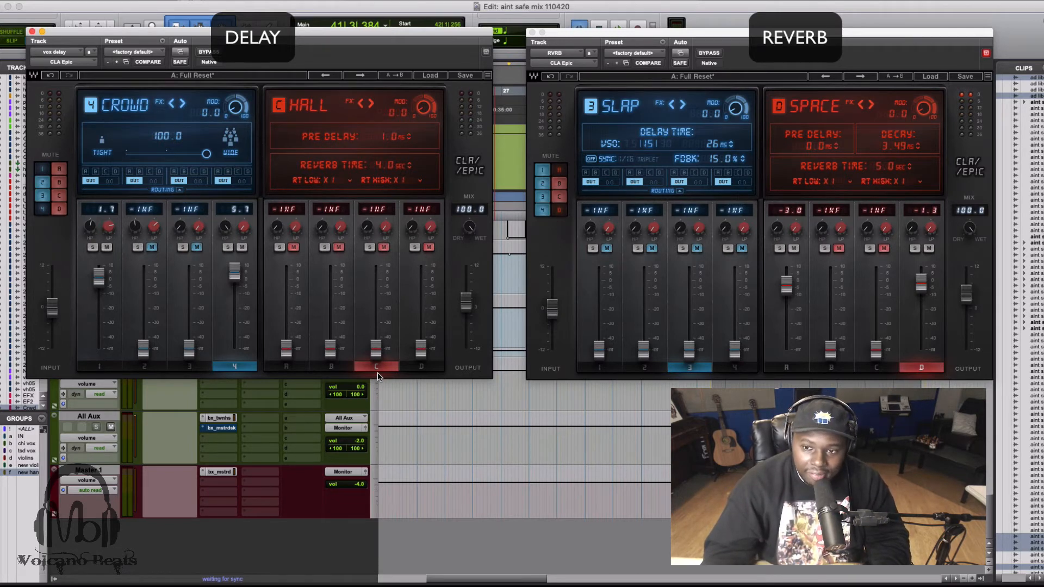
pyautogui.click(890, 334)
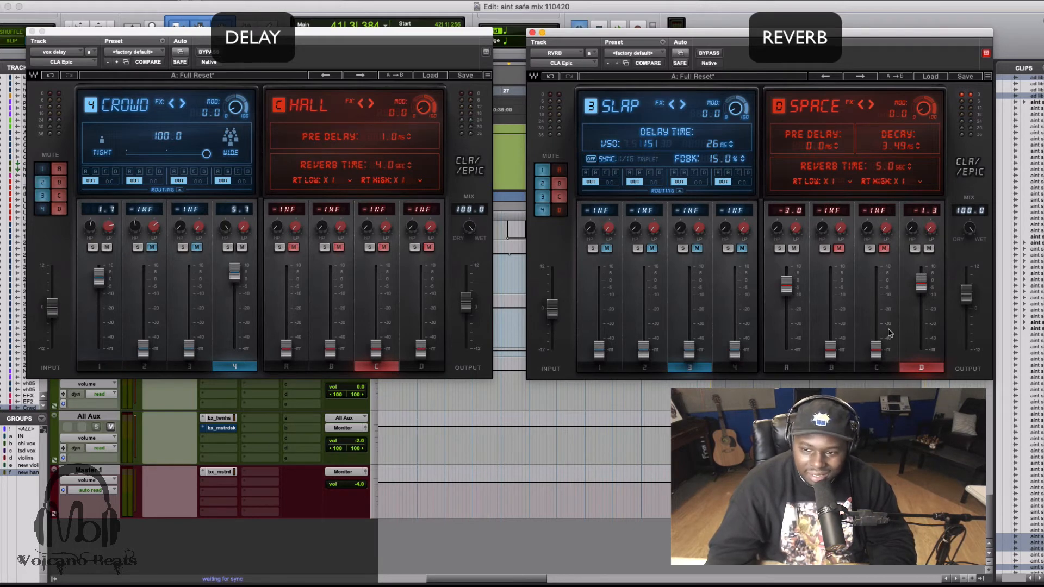
# Raise the Space reverb's fader to -0.5 dB and briefly audition the mix.
pyautogui.moveTo(920, 281)
pyautogui.mouseDown()
pyautogui.moveTo(921, 294)
pyautogui.moveTo(921, 280)
pyautogui.mouseUp()
pyautogui.press('space')
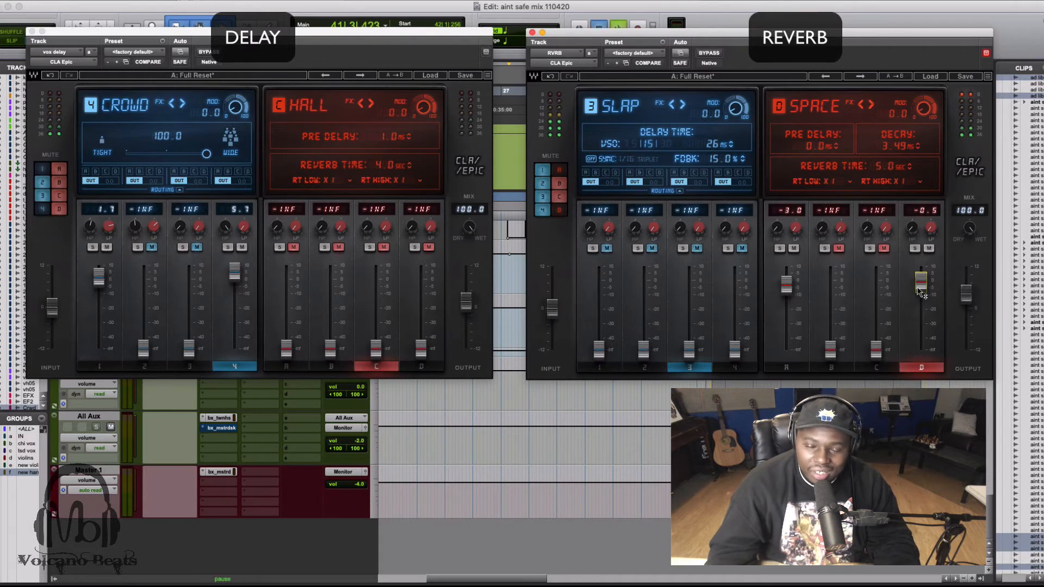
pyautogui.press('space')
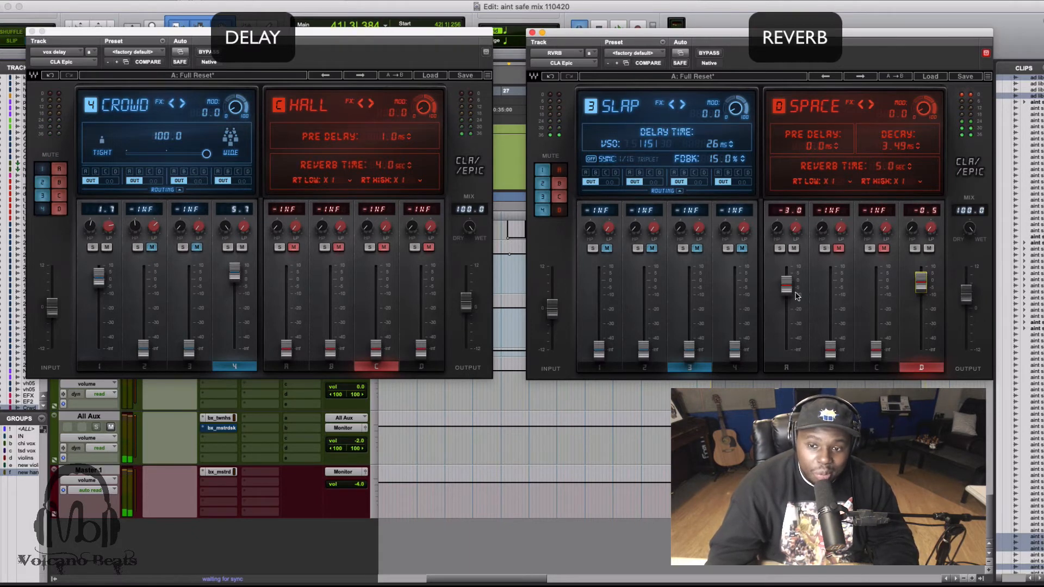
# Set the Plate reverb's fader to -5.2 dB and move the delay plugin window clear of the transport display.
pyautogui.moveTo(787, 286); pyautogui.dragTo(785, 291)
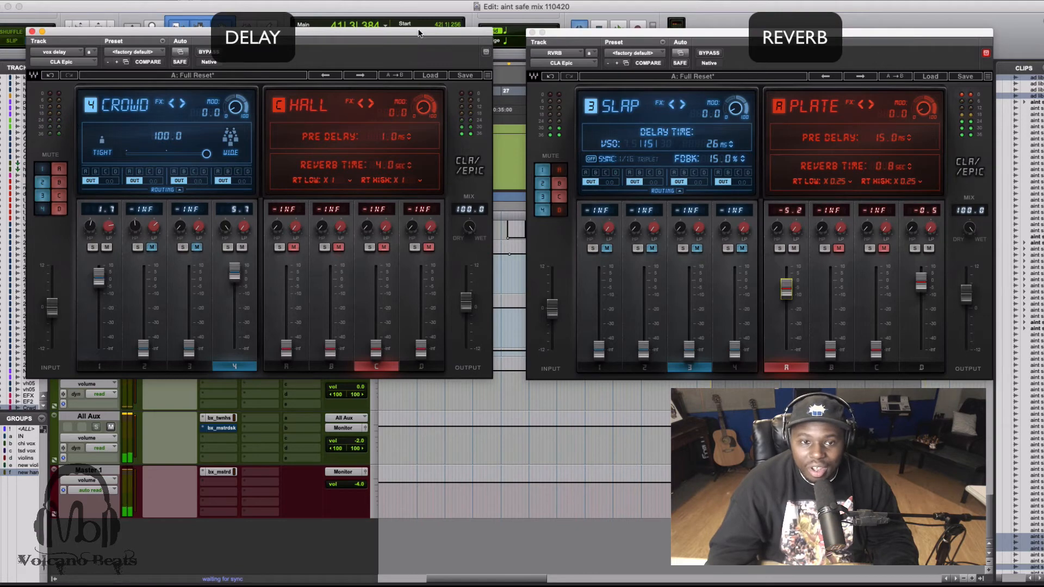
pyautogui.moveTo(420, 33); pyautogui.dragTo(447, 147)
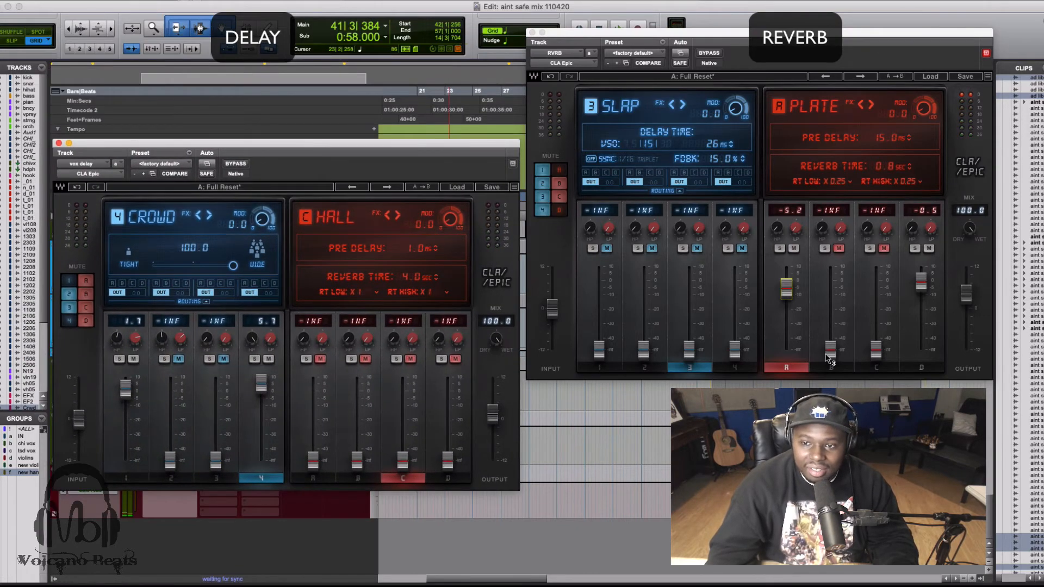
# Show the Room and Hall reverbs in the reverb plugin while auditioning the mix.
pyautogui.click(840, 367)
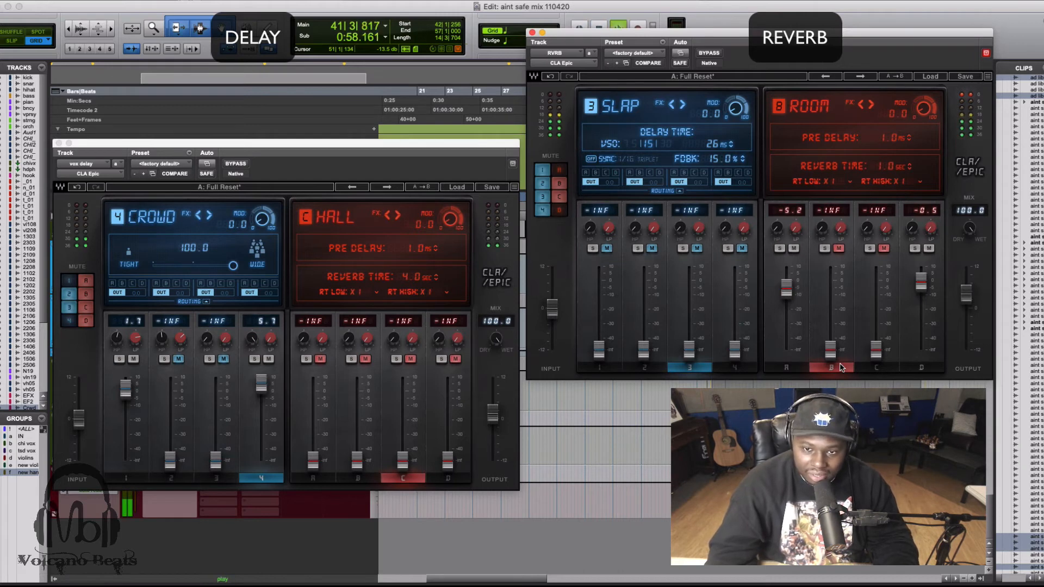
pyautogui.click(876, 367)
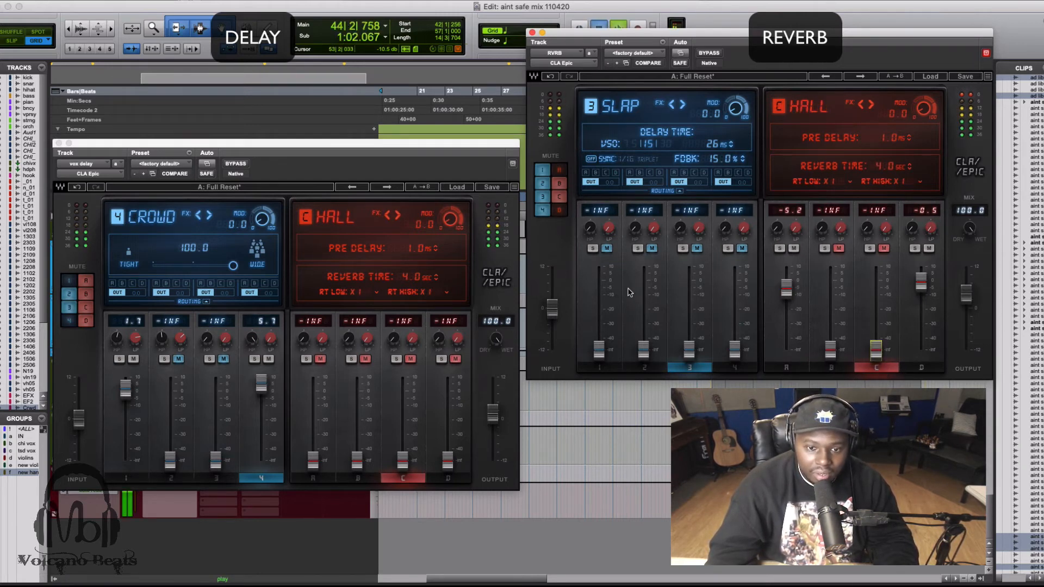
pyautogui.press('space')
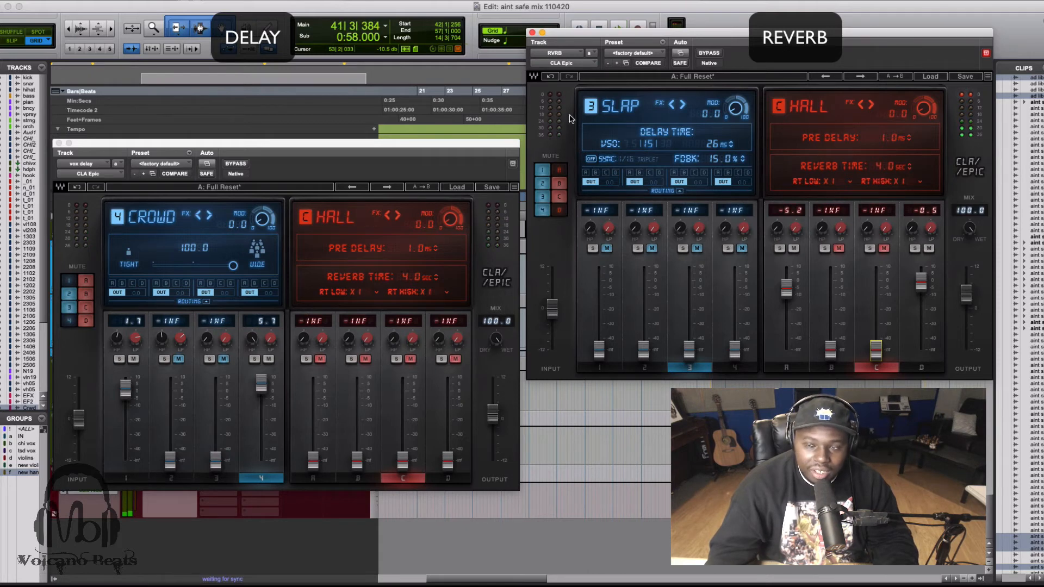
# Compare the mix with both plugins bypassed against the mix with only the delay plugin active.
pyautogui.click(708, 53)
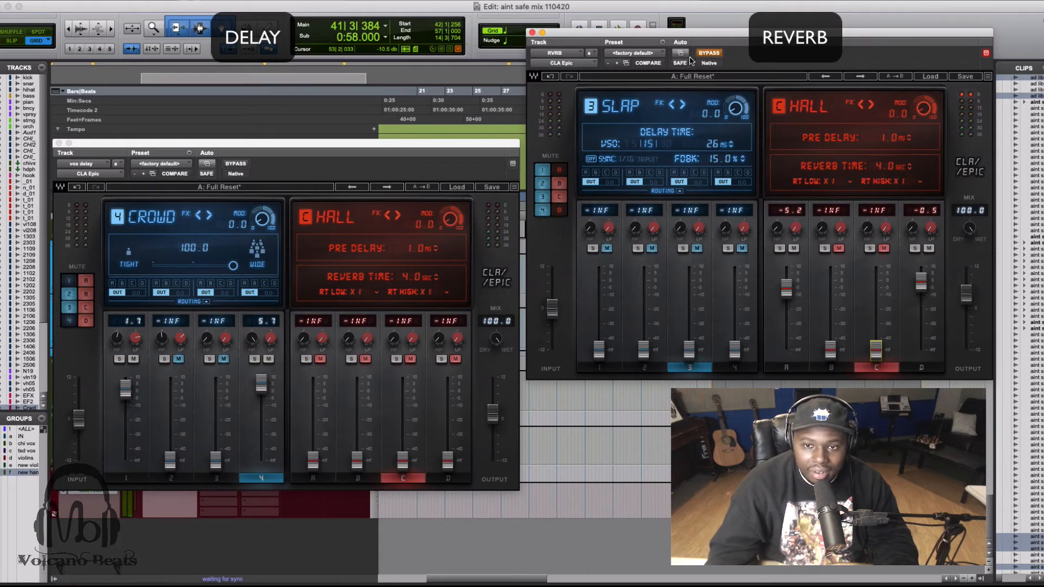
pyautogui.click(237, 162)
pyautogui.click(239, 164)
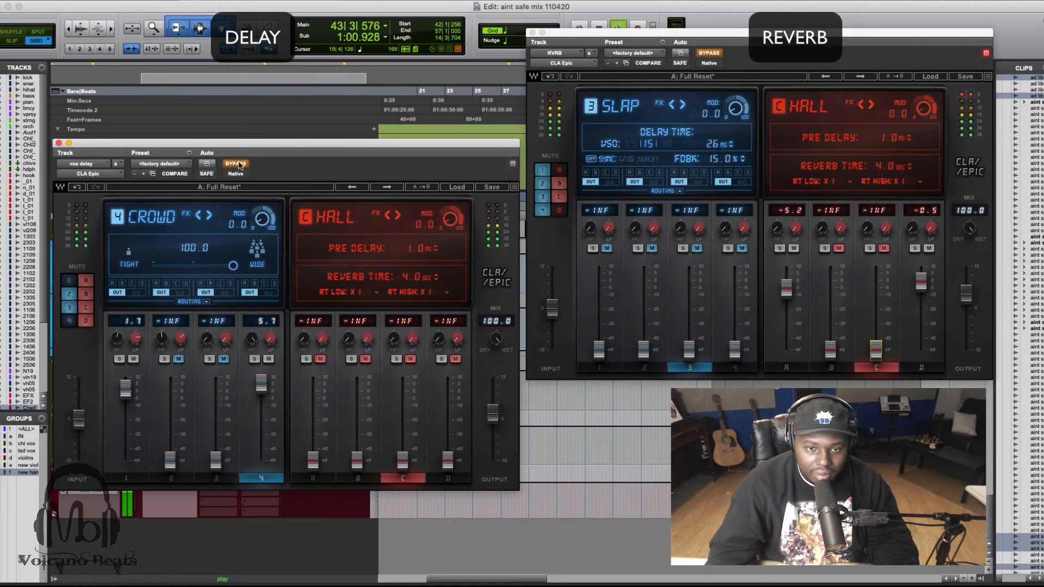
pyautogui.click(239, 164)
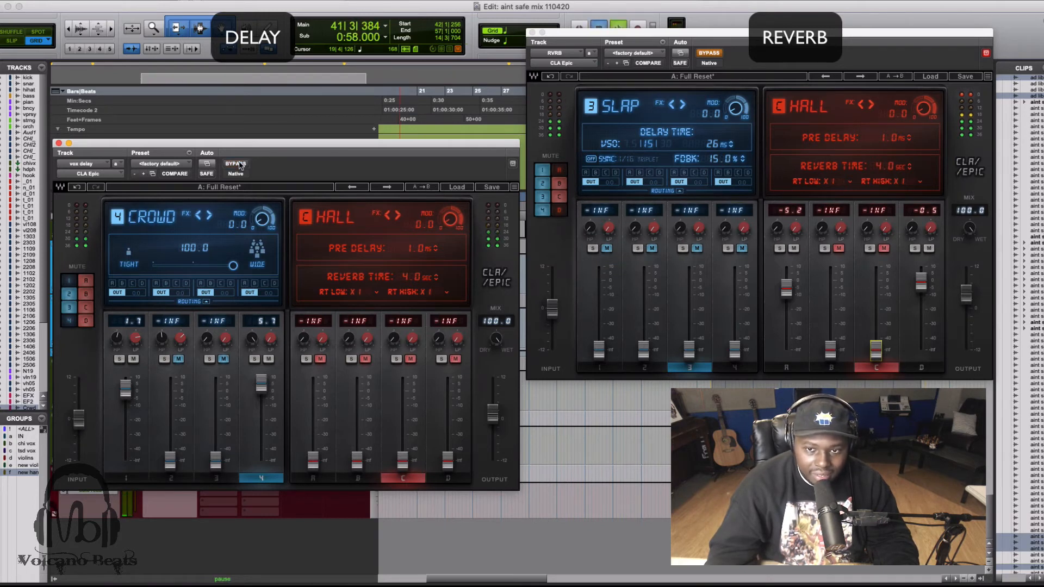
pyautogui.press('space')
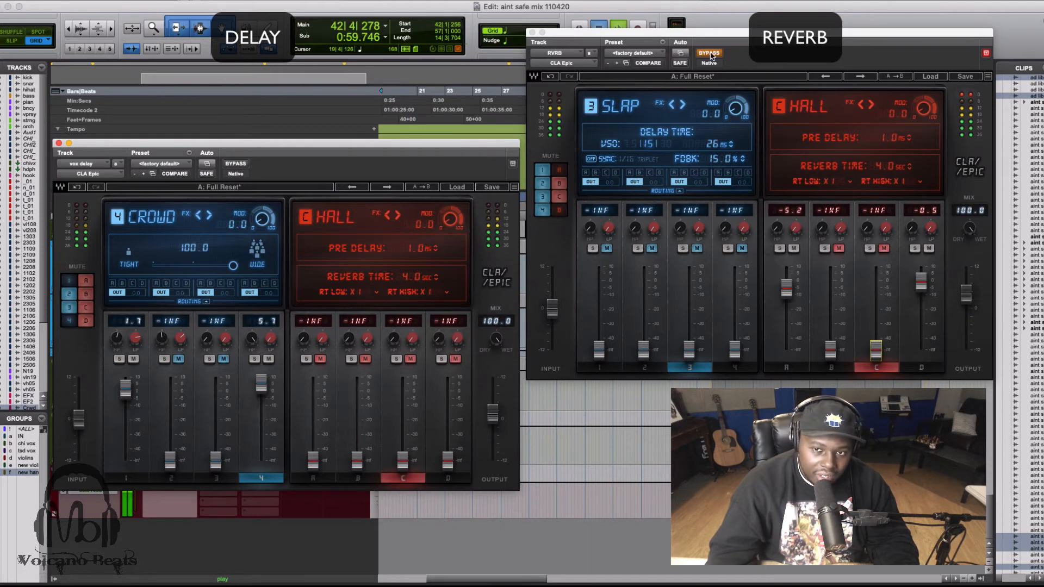
# Toggle the reverb plugin's bypass, leave it active, and audition the mix with both delay and reverb on.
pyautogui.click(712, 54)
pyautogui.click(712, 55)
pyautogui.click(712, 55)
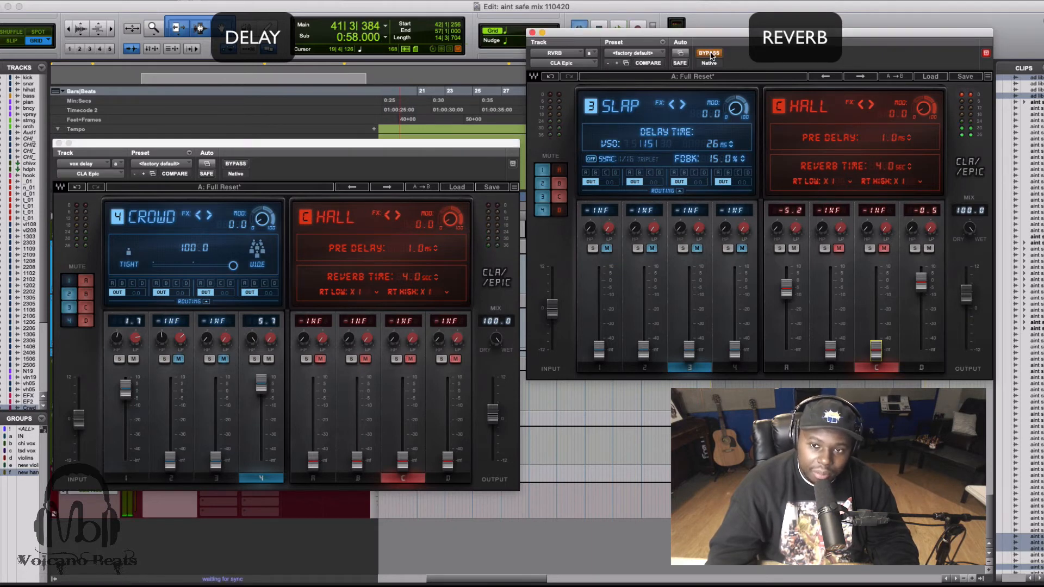
pyautogui.click(712, 55)
pyautogui.press('space')
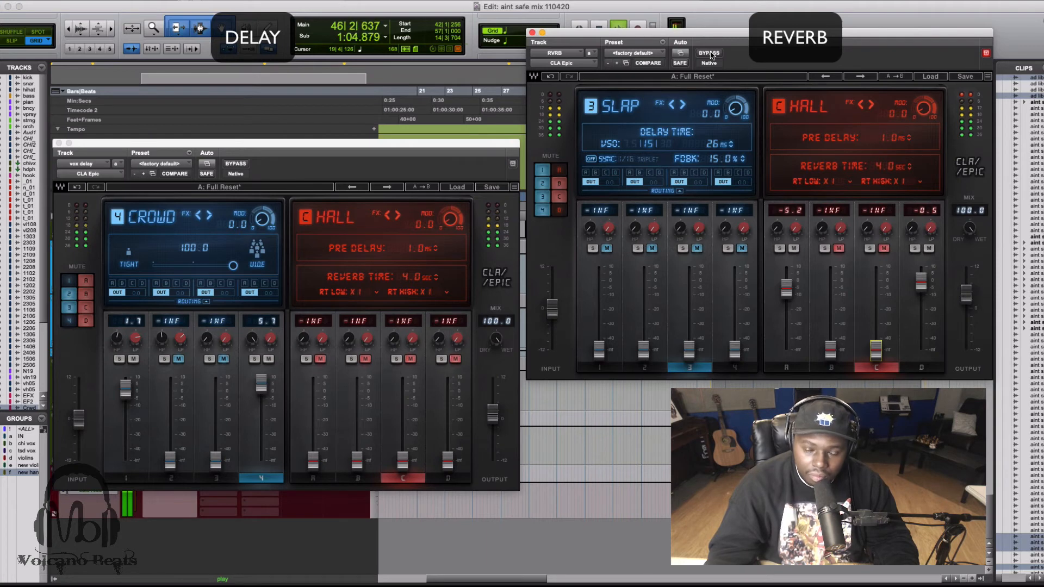
pyautogui.press('space')
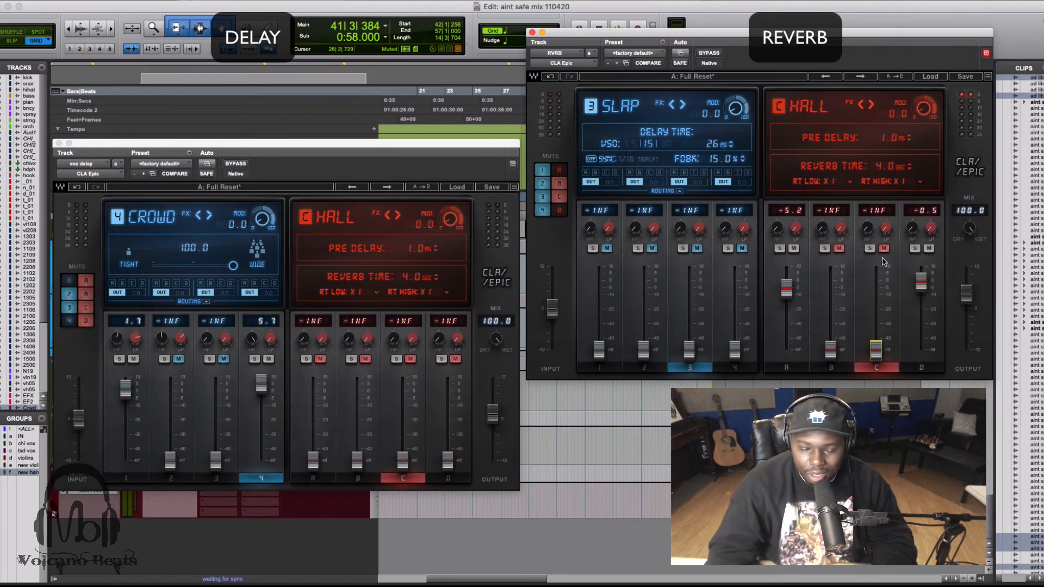
# Solo the Plate reverb channel in the reverb plugin.
pyautogui.click(795, 248)
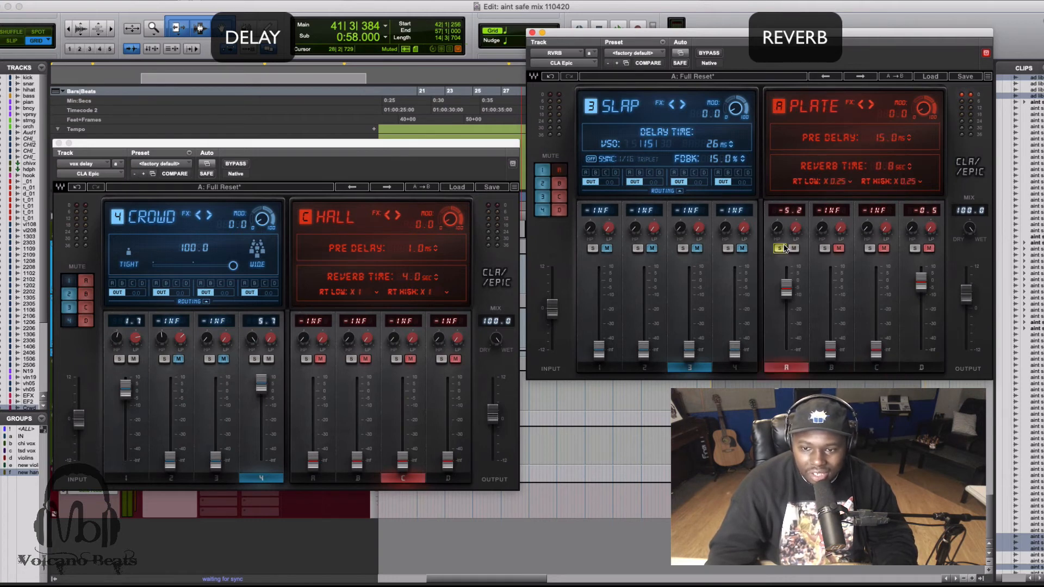